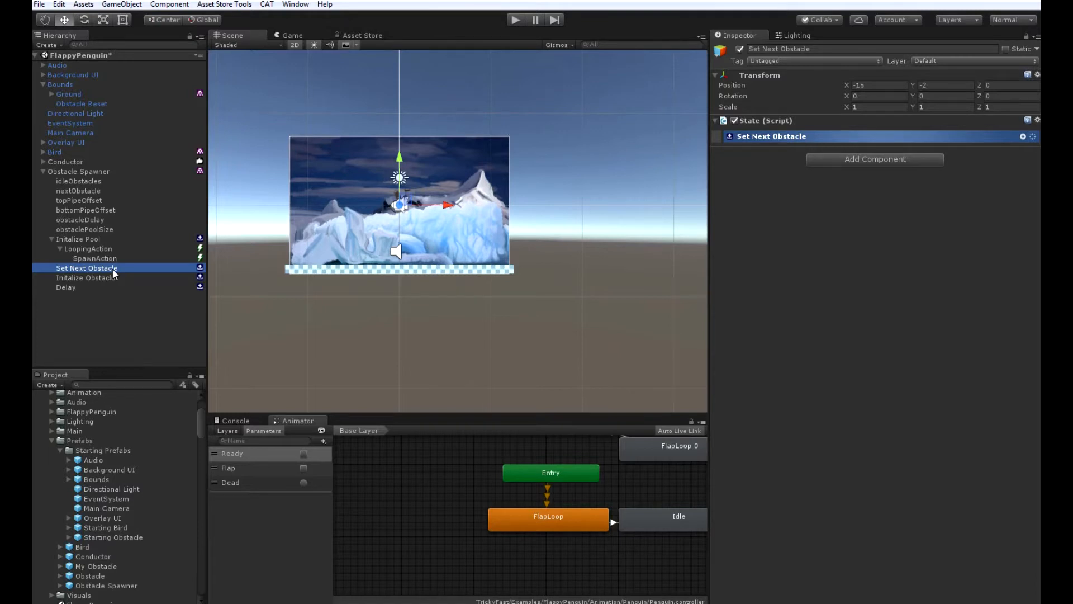
Step: Add a Game Object List Value Length condition as a child of the Set Next Obstacle state
left_click(1023, 136)
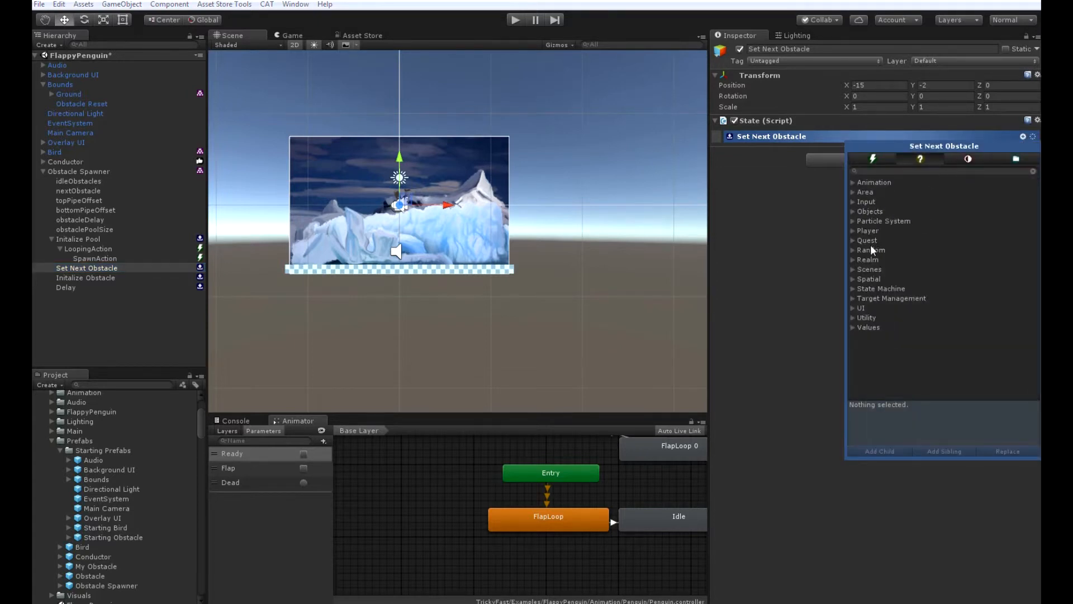
left_click(851, 326)
left_click(861, 394)
left_click(910, 363)
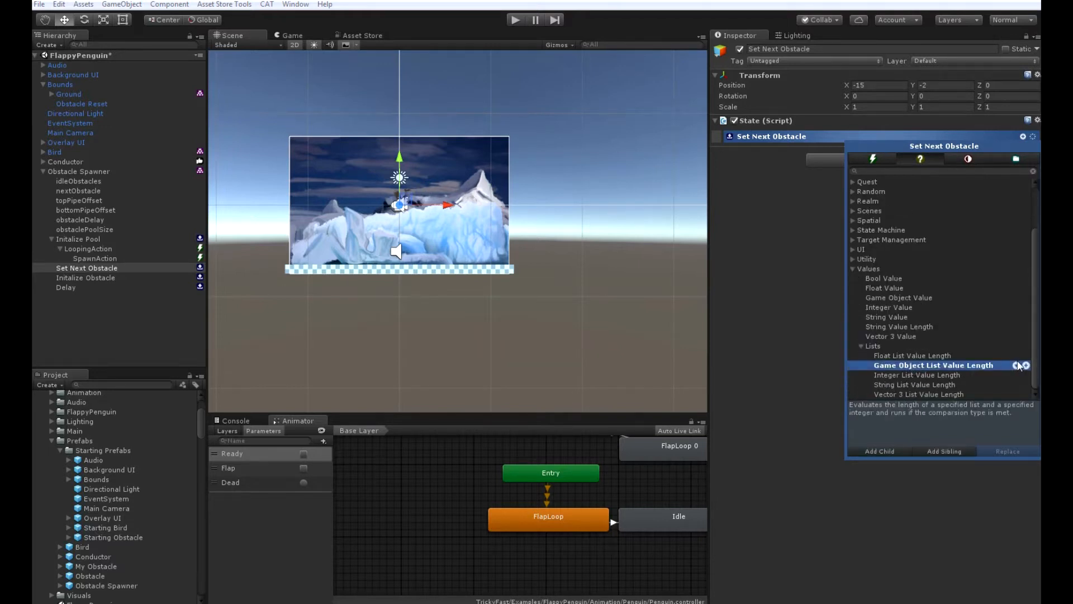
left_click(1016, 365)
Step: Set the list length condition's reference name to idleObstacles and its comparison type to Greater Than
left_click(117, 288)
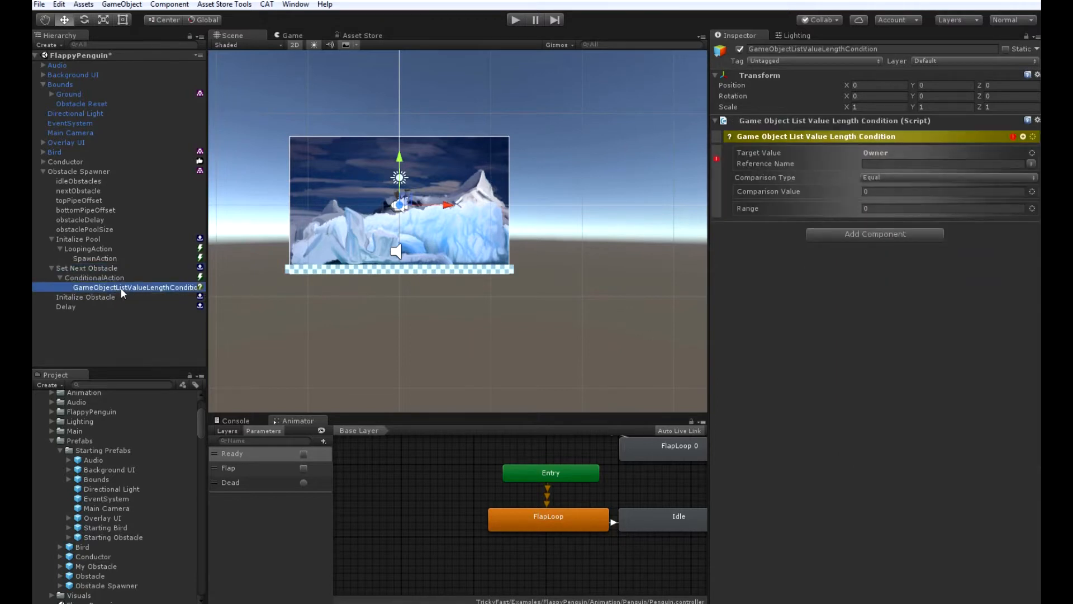
left_click(902, 164)
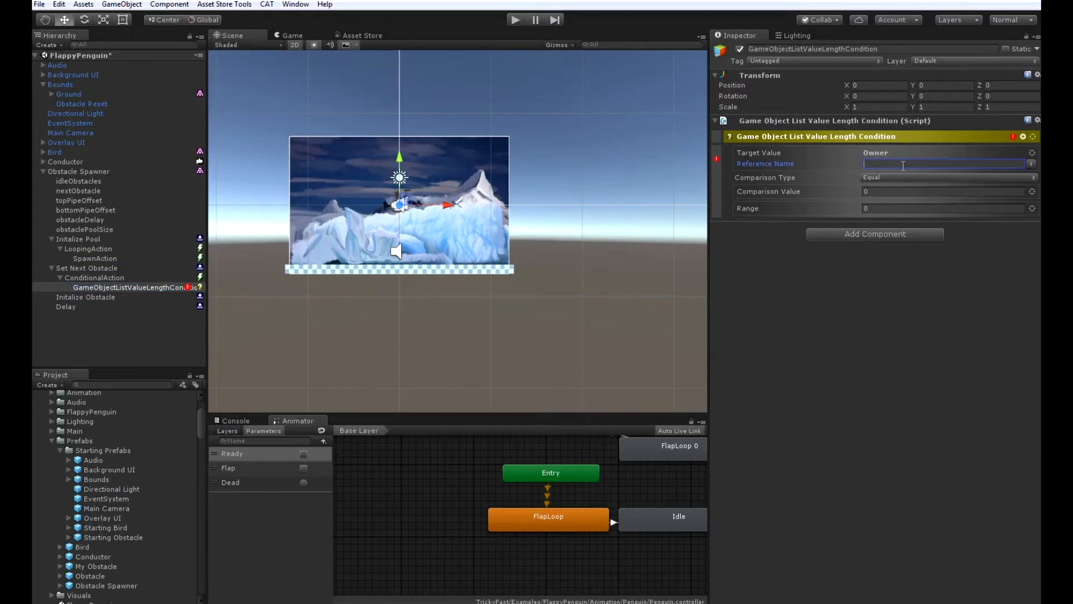
type("idleObstacles")
left_click(894, 177)
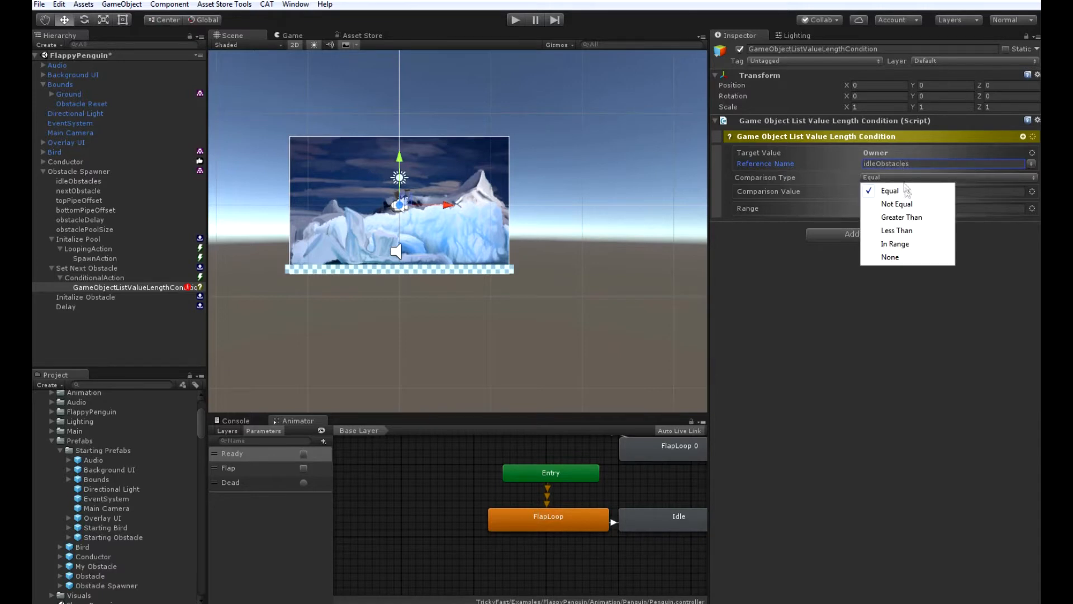
left_click(916, 220)
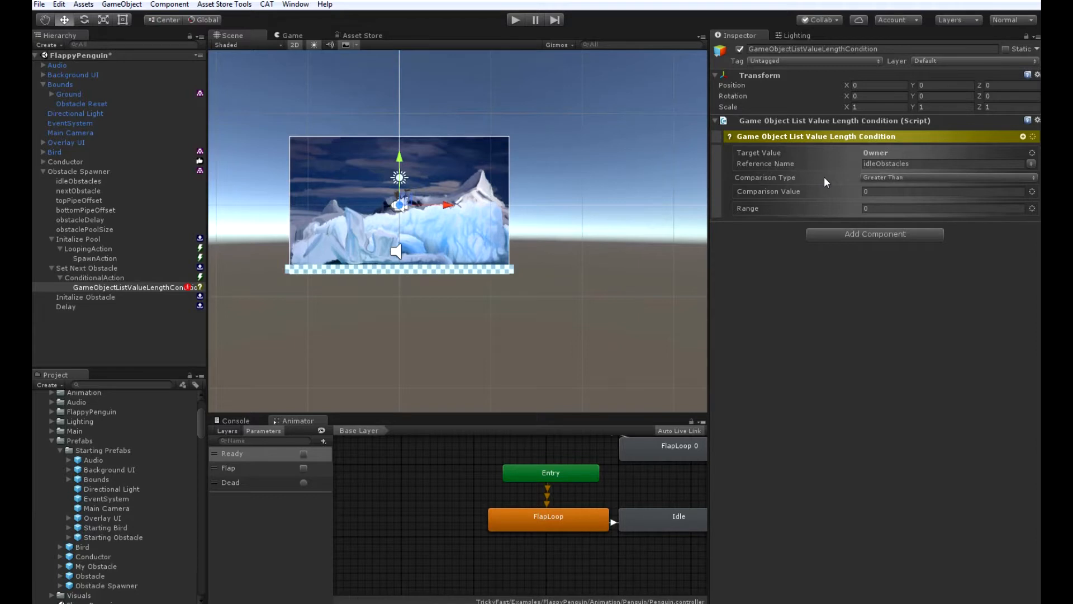
Step: Add an Action List as a sibling of the Game Object List Value Length condition
left_click(1022, 137)
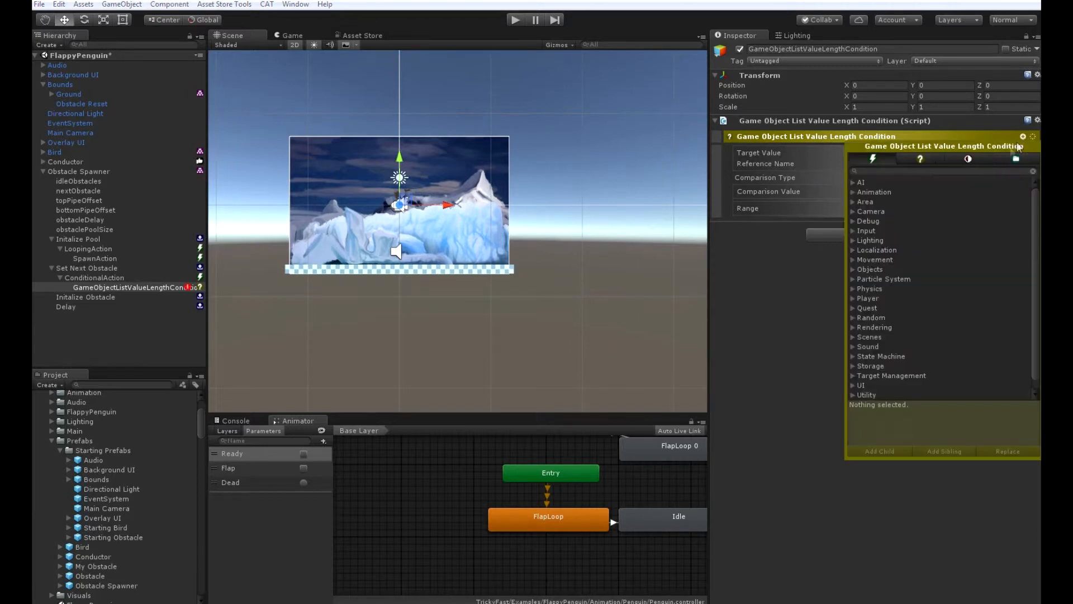
left_click(861, 395)
scroll(921, 310, "down", 3)
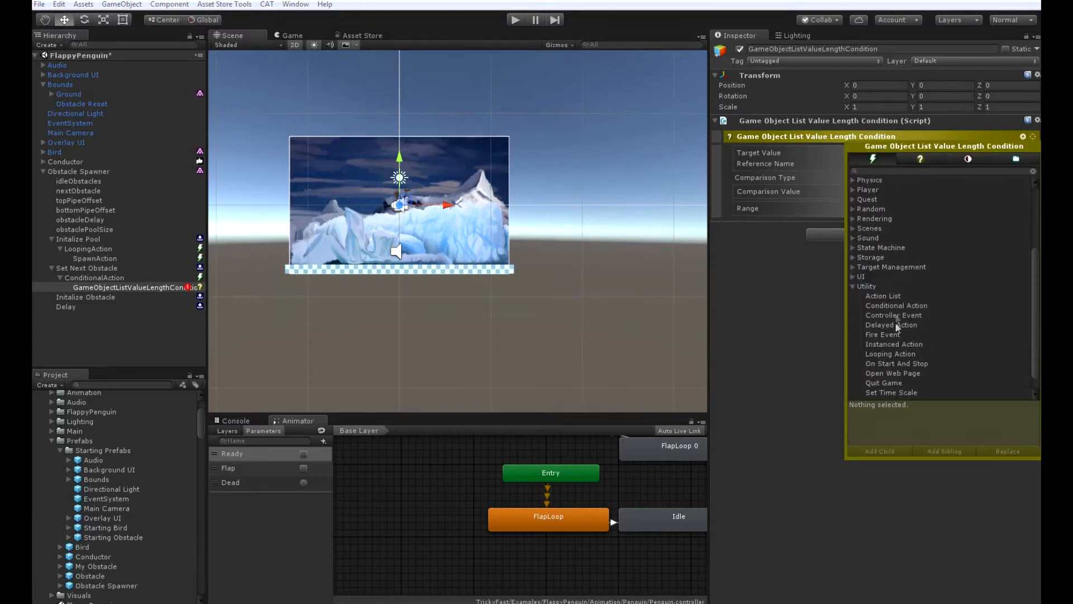
left_click(893, 297)
left_click(1016, 296)
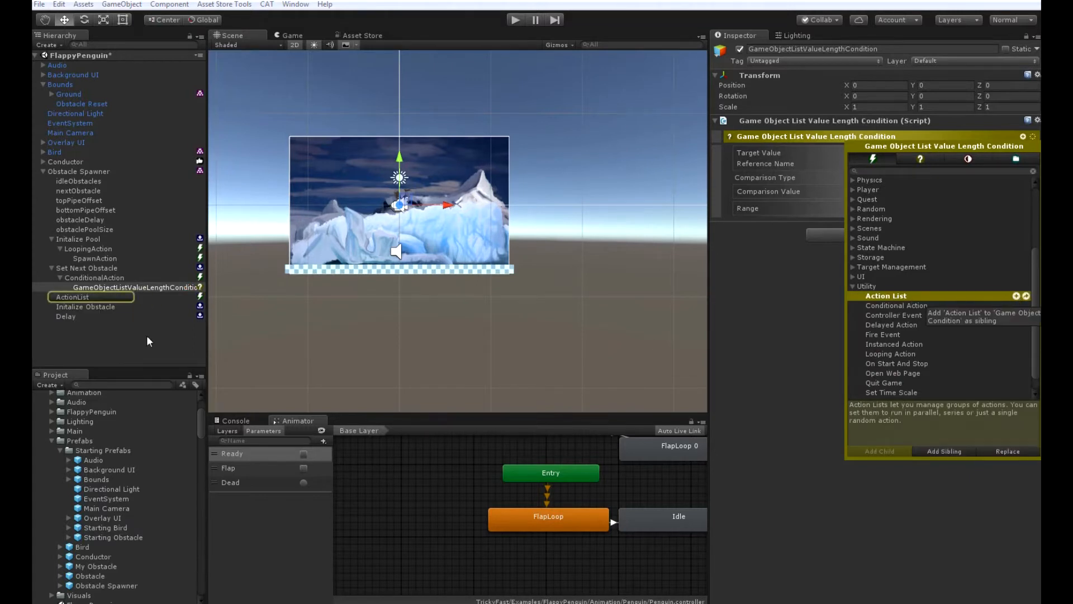
Step: Add a Get Game Object At Index action as a child of the new Action List
left_click(144, 296)
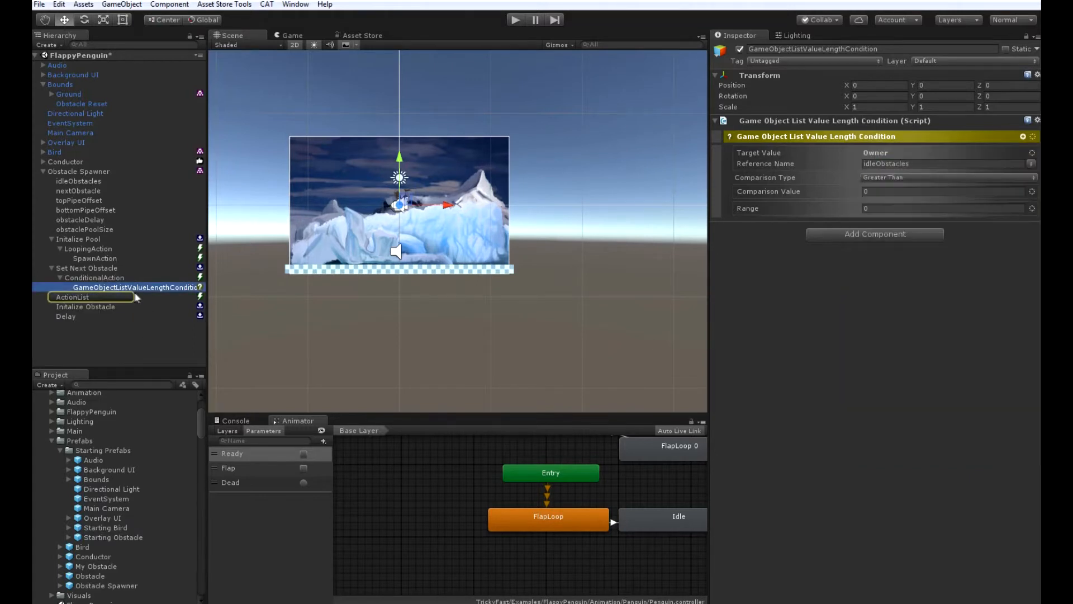
left_click(1024, 136)
type("get")
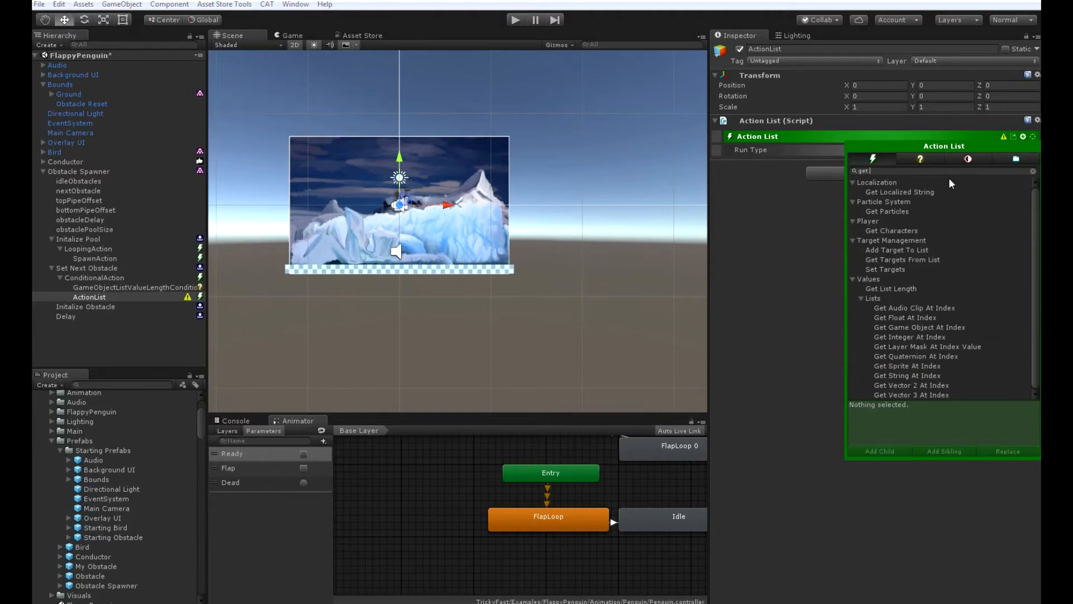
type(" ga")
left_click(947, 202)
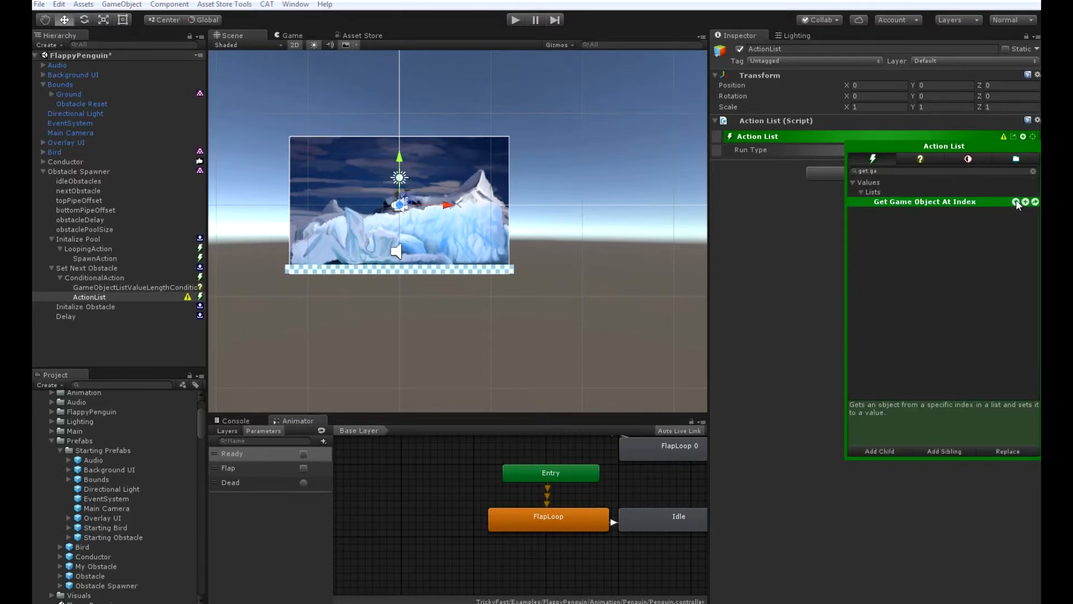
left_click(1016, 202)
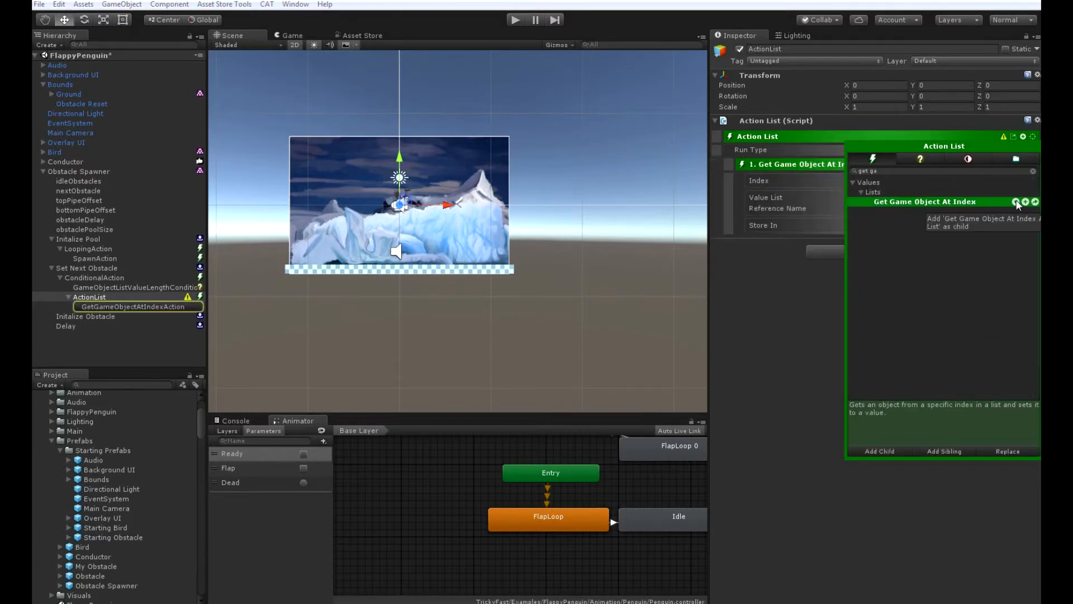
Step: Add a Remove From Game Object List action as the second child of the Action List
left_click(919, 173)
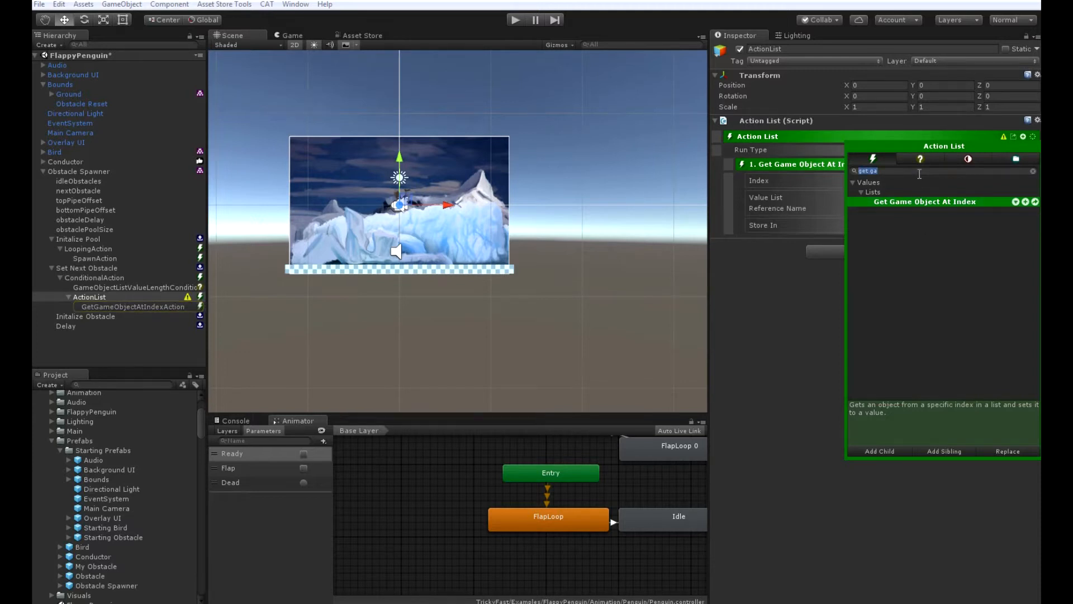
type("rem")
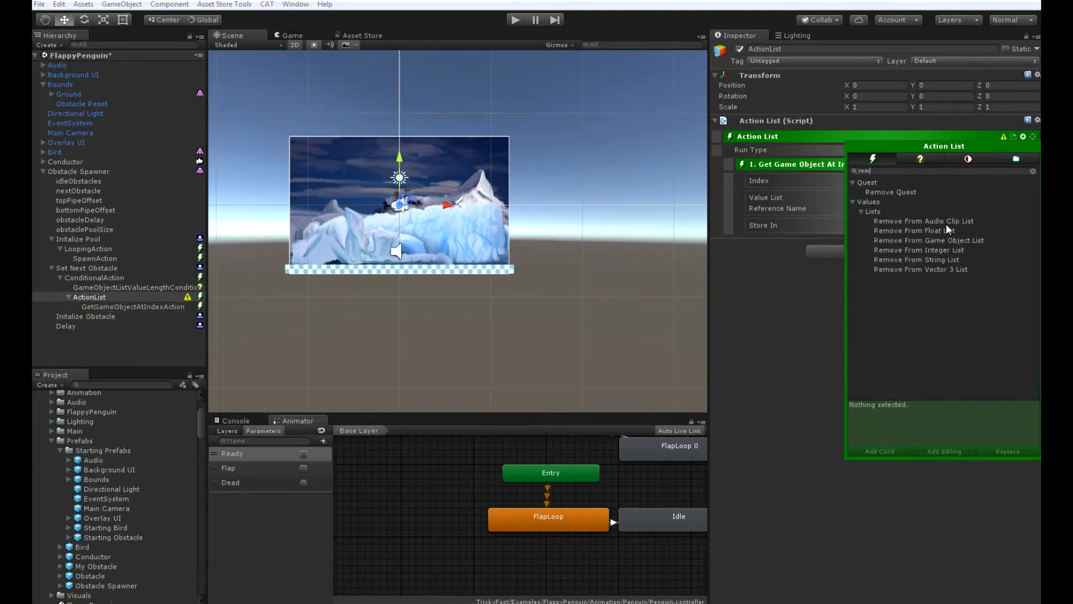
left_click(951, 241)
left_click(1015, 240)
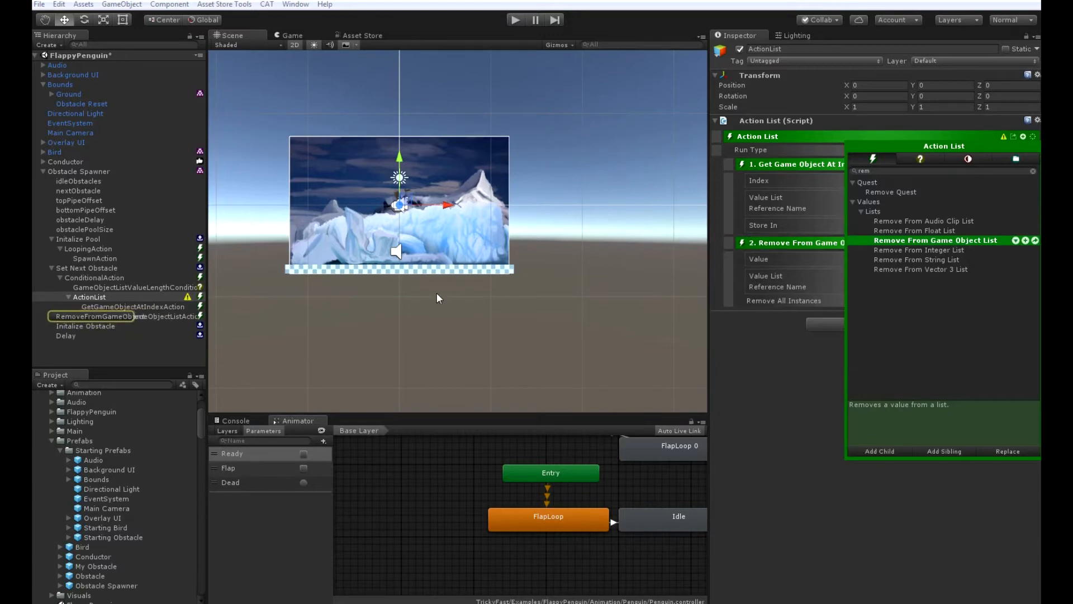
Step: Add a Change State action as the third child of the Action List
double_click(891, 171)
type("change")
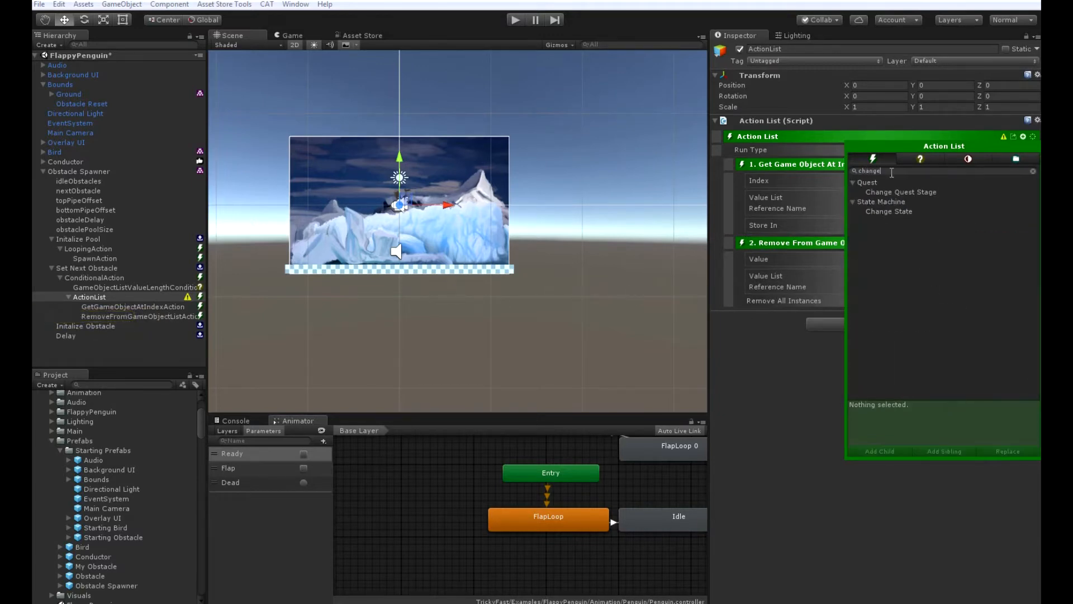
left_click(998, 214)
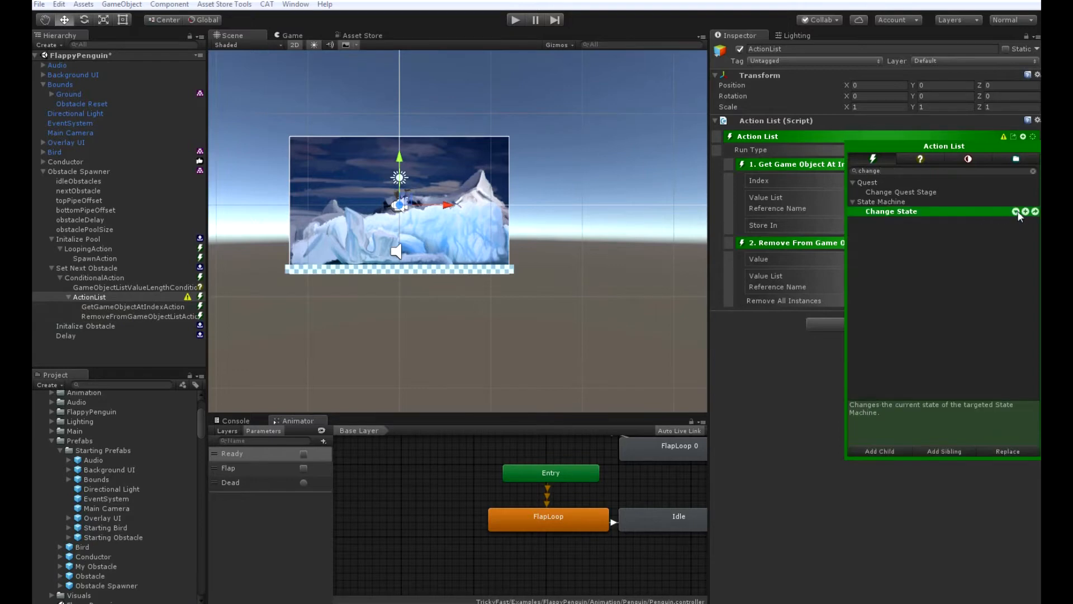
left_click(1016, 211)
left_click(787, 444)
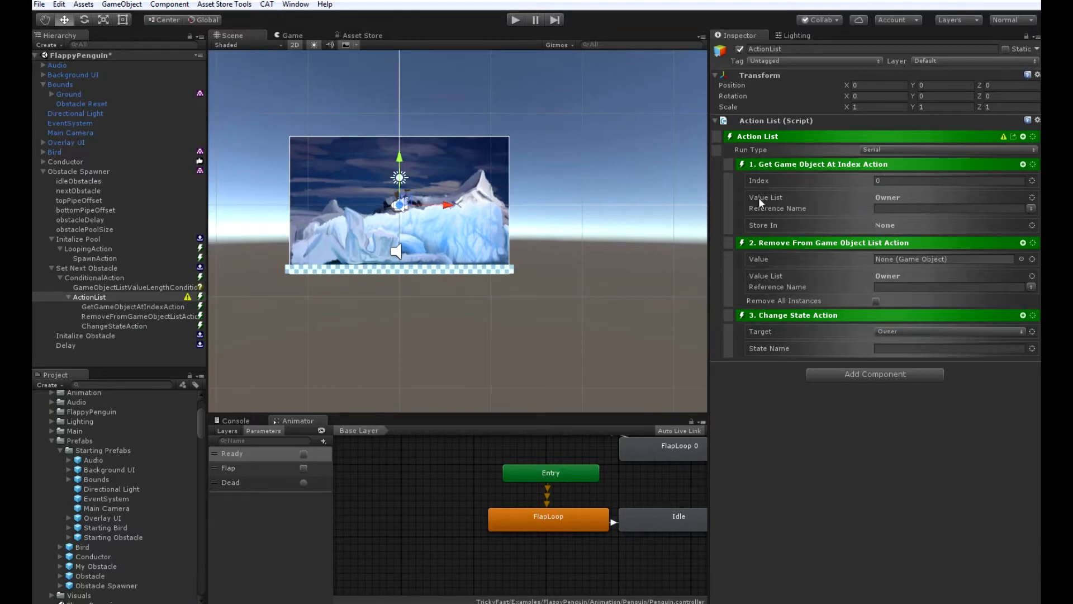
Step: Make the Get Game Object At Index action read from idleObstacles and store its result in the Owner's nextObstacle value
left_click(911, 208)
left_click(1031, 209)
left_click(959, 220)
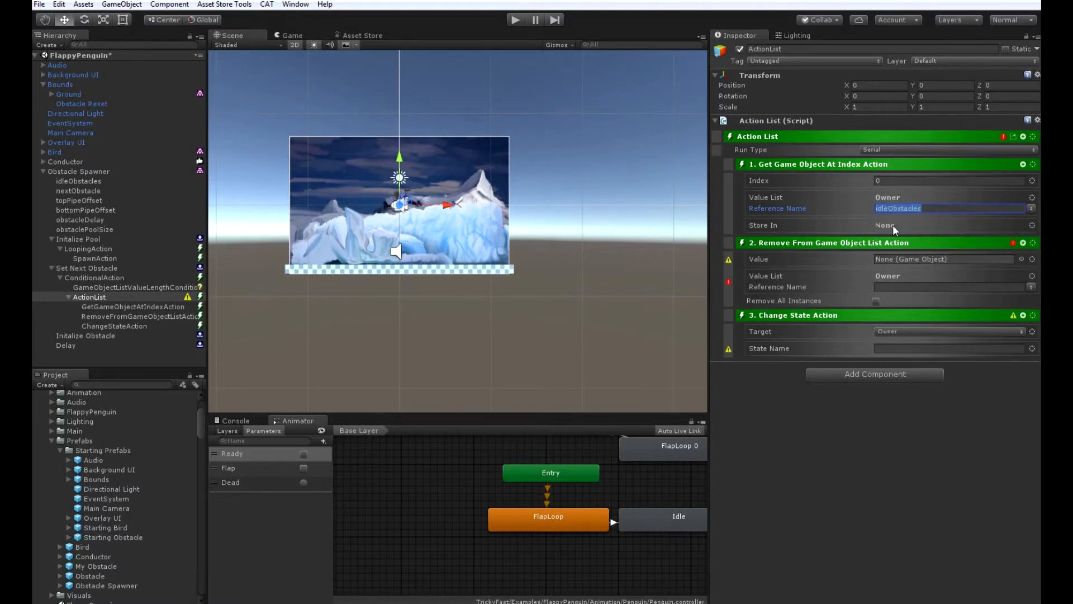
left_click(1032, 226)
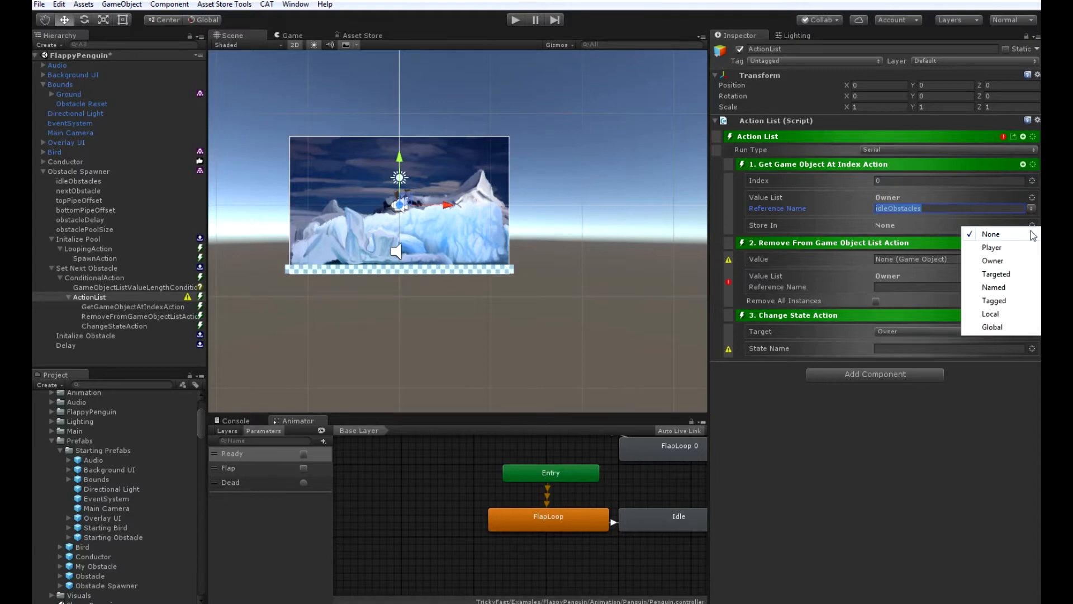
left_click(1000, 261)
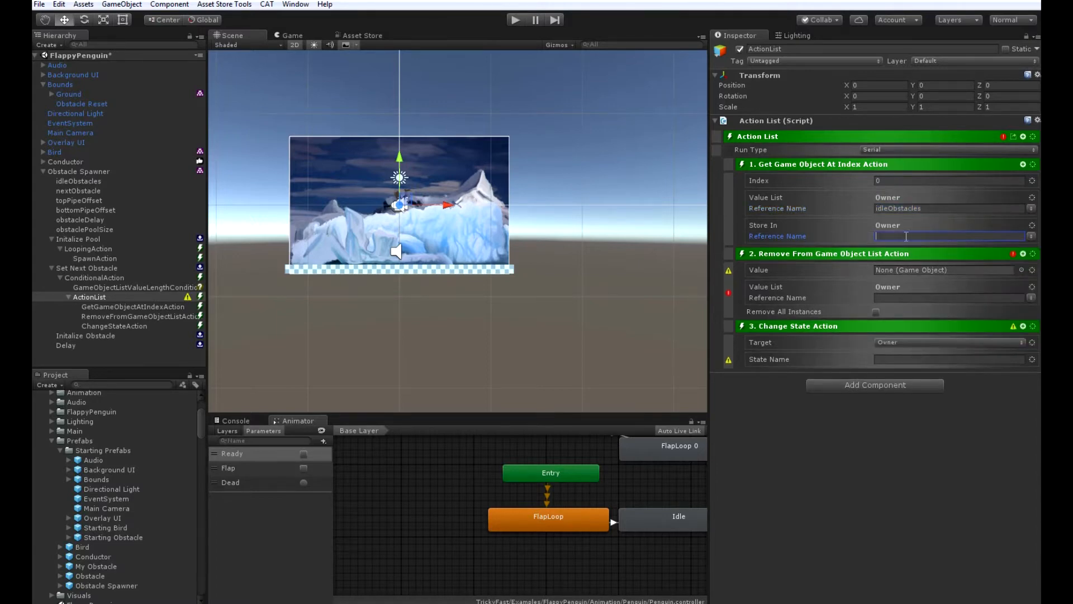
type("nextObstacle")
Step: Set the Remove From Game Object List action to remove the Owner's nextObstacle value from the idleObstacles list
left_click(1032, 271)
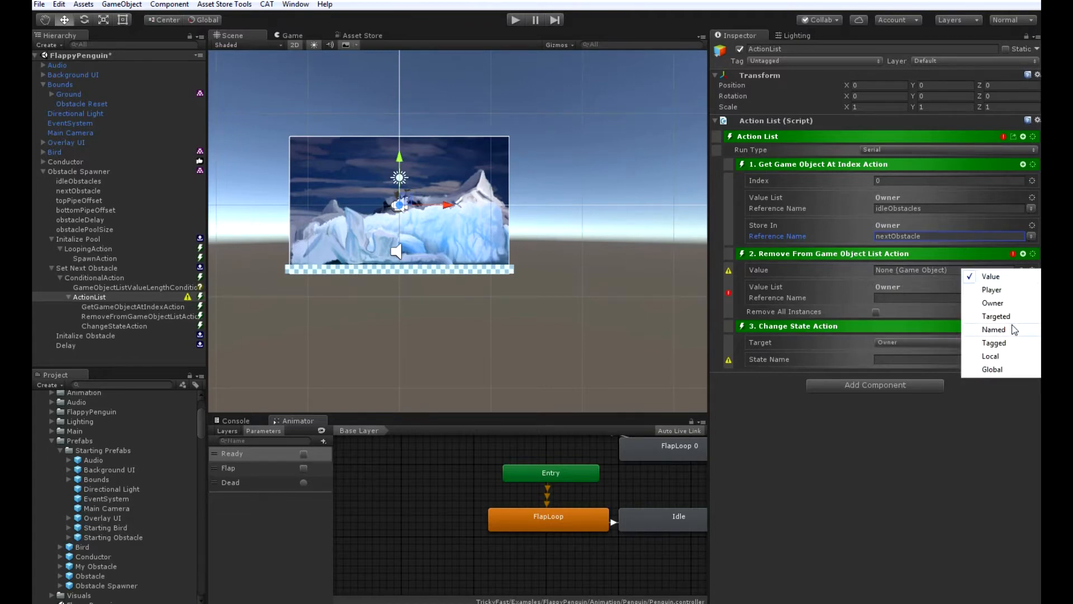
left_click(1007, 305)
left_click(945, 281)
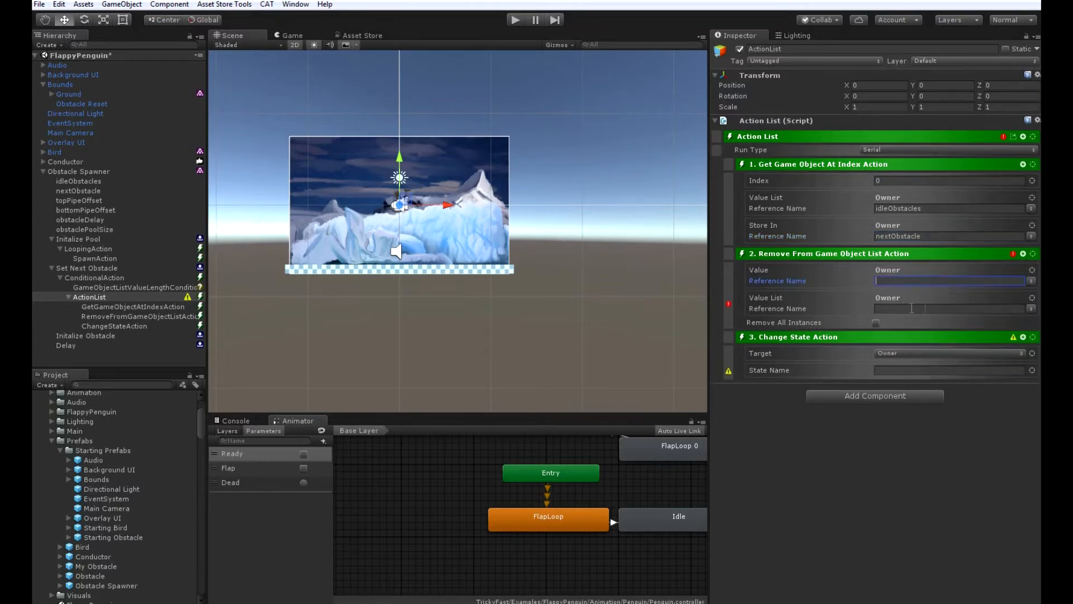
left_click(1032, 308)
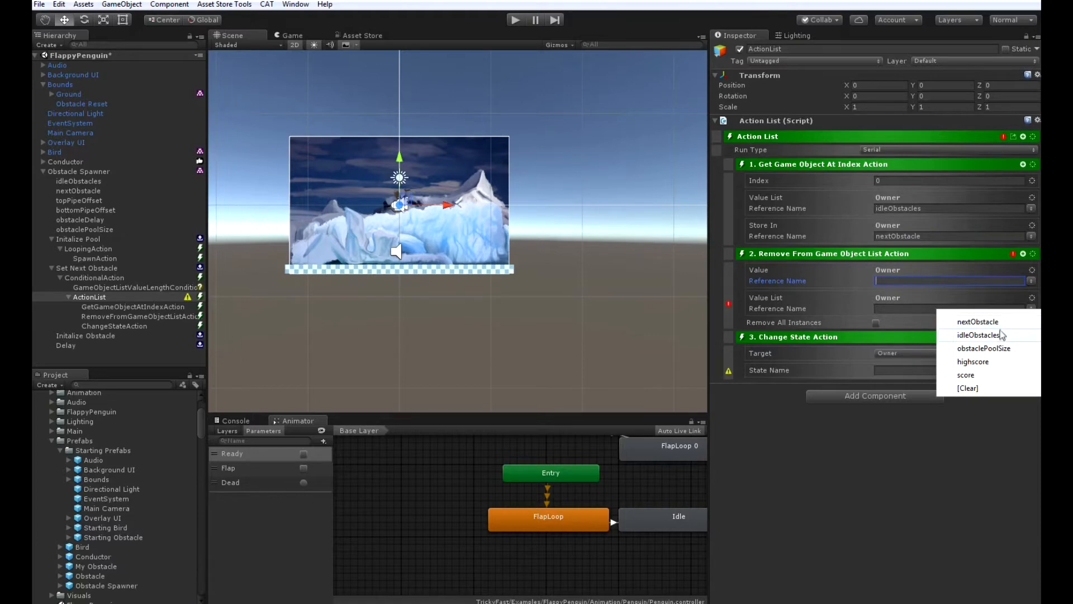
left_click(1004, 335)
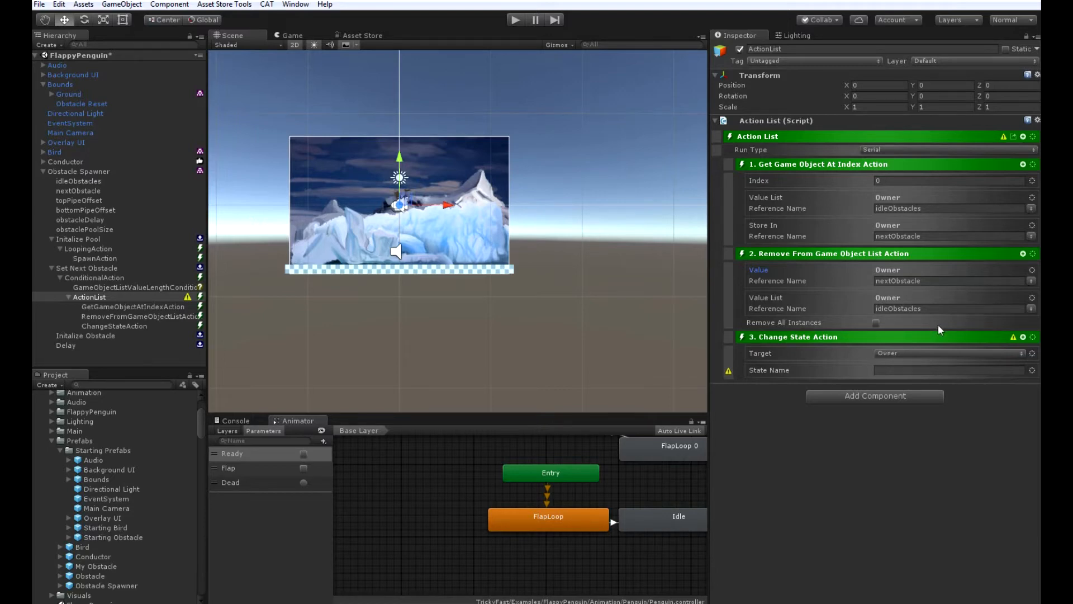
Step: Set the Change State action's state name to Initalize Obstacle and collapse the ActionList in the hierarchy
left_click(960, 369)
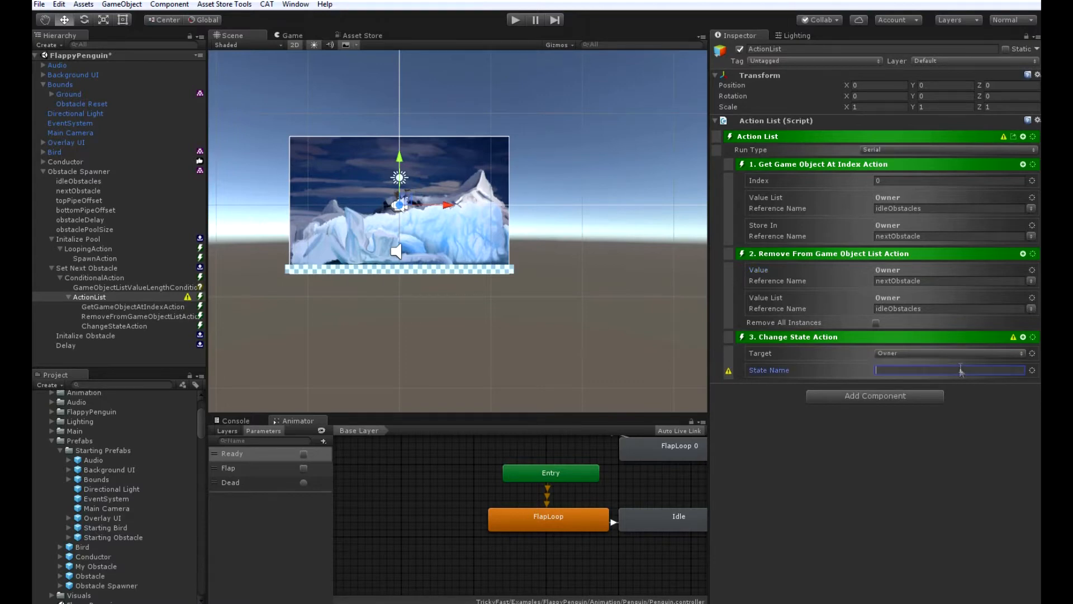
type("Initalize Obstacle")
left_click(68, 296)
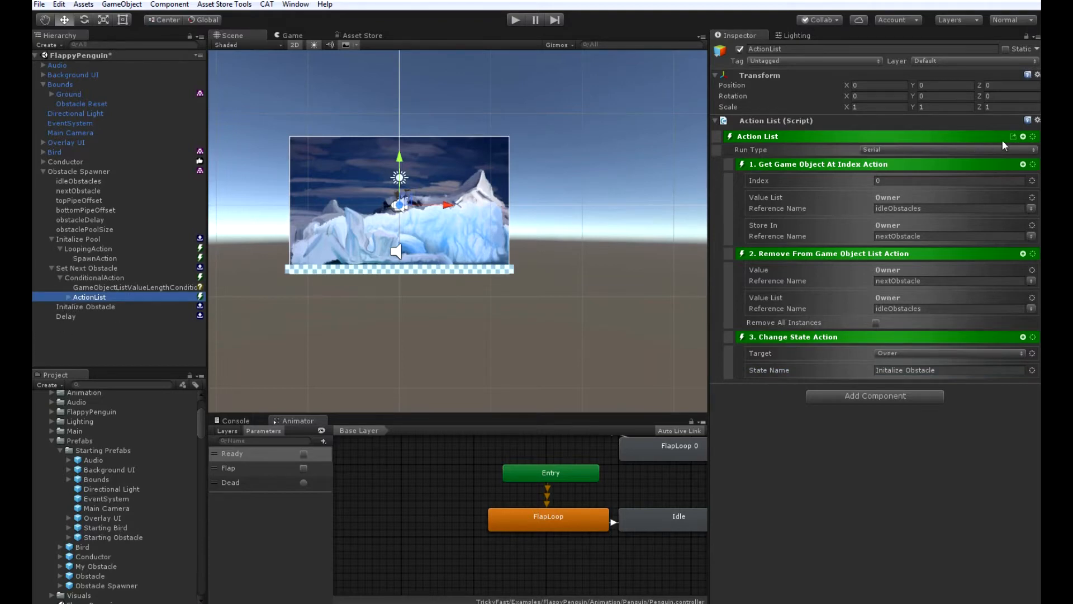
Step: Add another Change State action and place it directly under ConditionalAction, below the ActionList
left_click(1022, 136)
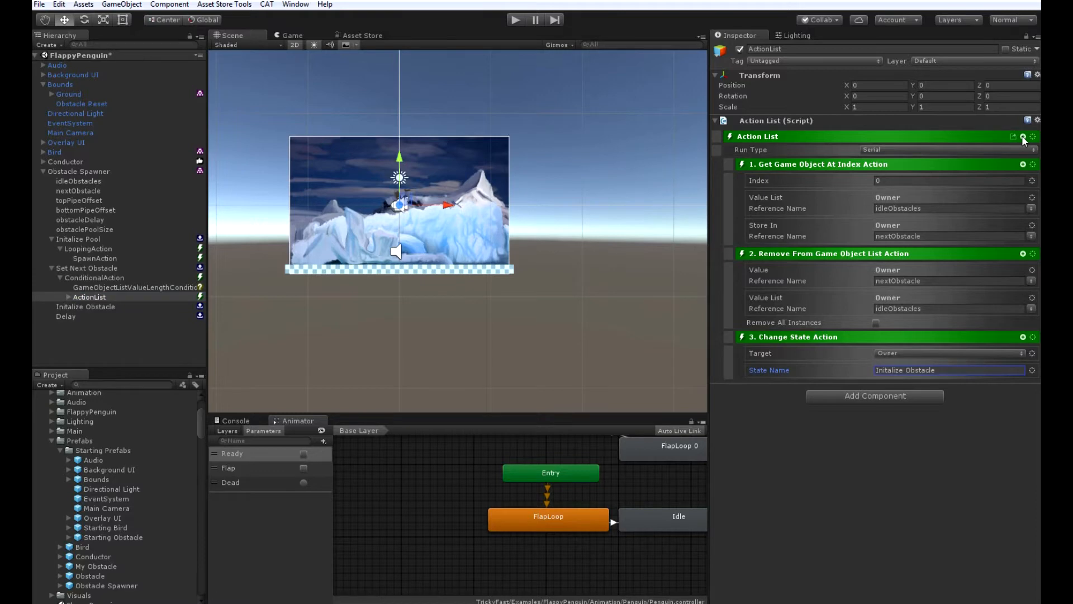
left_click(1024, 136)
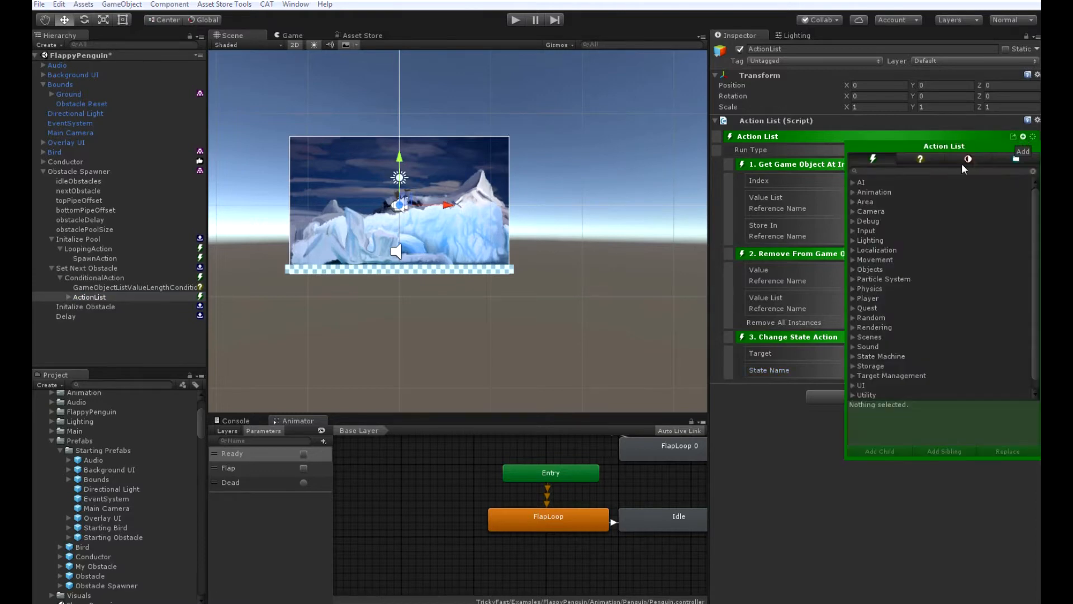
scroll(887, 294, "down", 1)
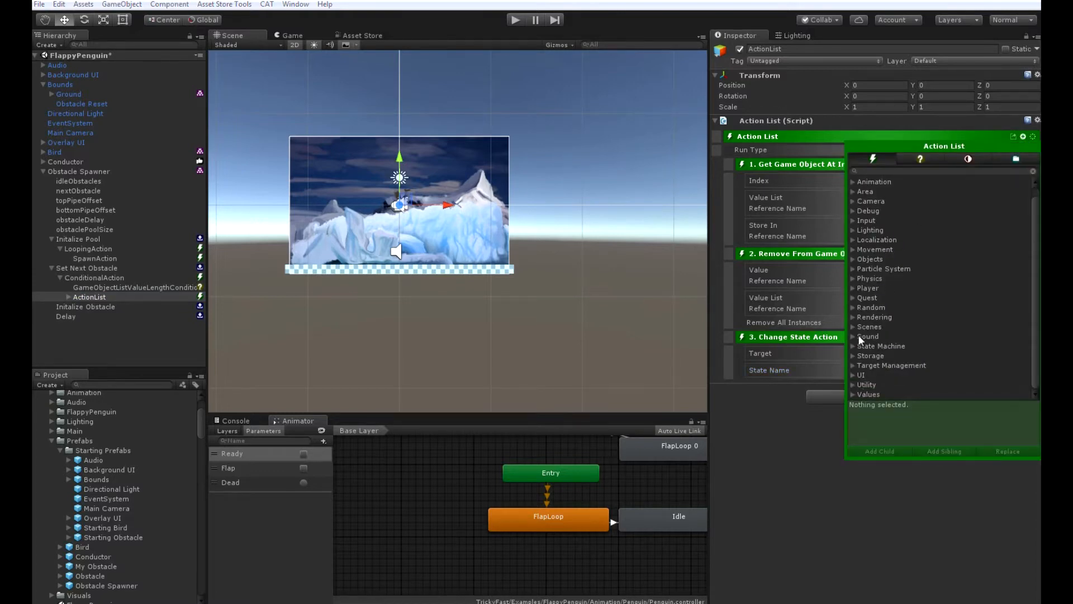
left_click(854, 346)
left_click(883, 357)
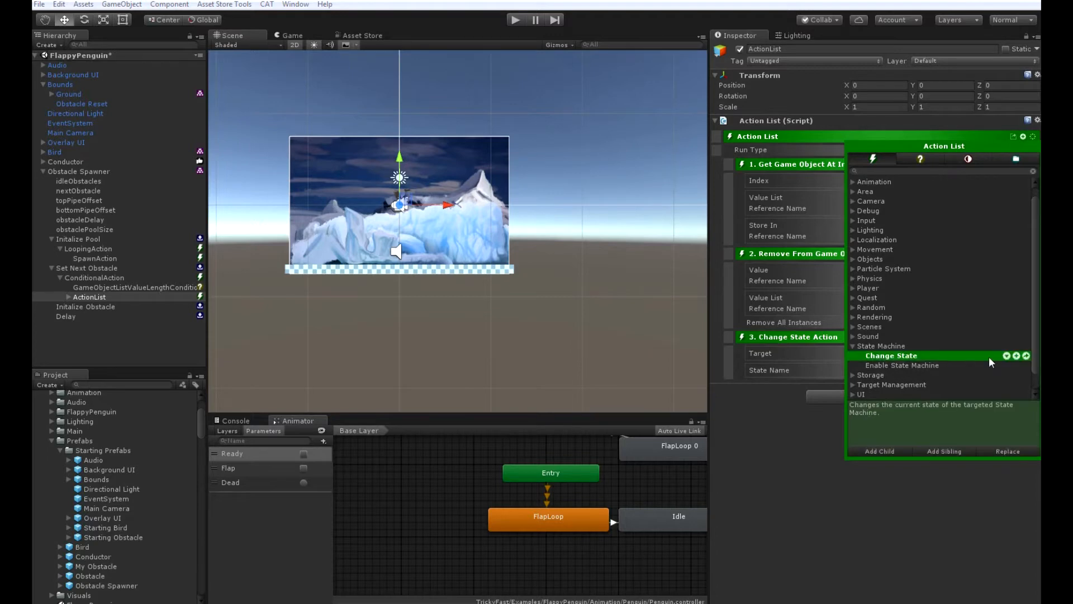
left_click(1006, 355)
left_click(137, 334)
left_click_drag(135, 337, 82, 309)
Step: Rename the new ChangeStateAction object to Else Change State
left_click(75, 303)
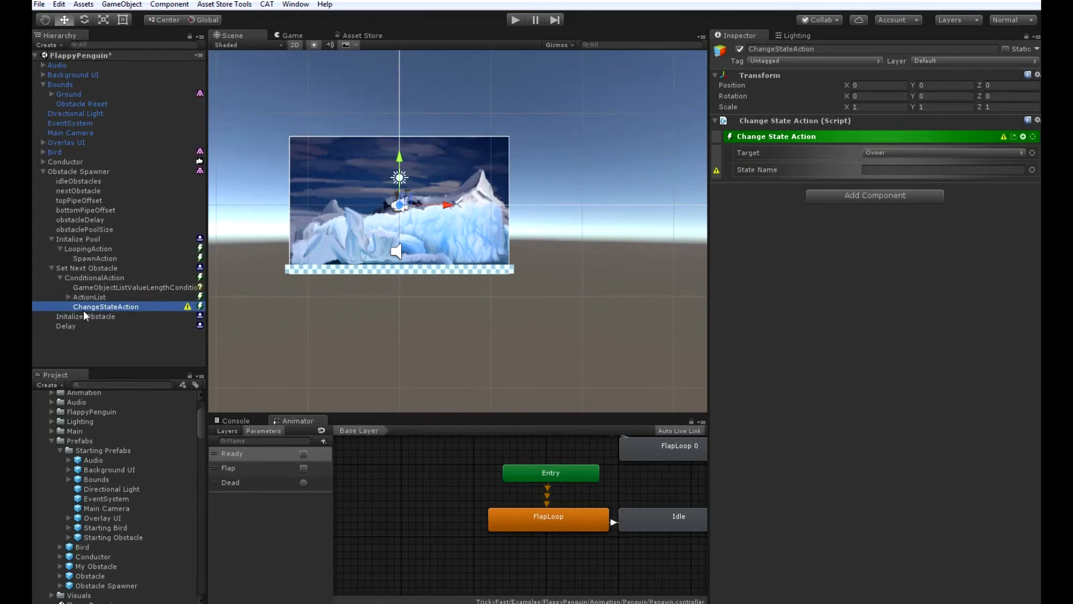
left_click(842, 47)
type("Else Change State")
key("Return")
Step: Set the state name of Else Change State to Delay and save the scene
left_click(897, 172)
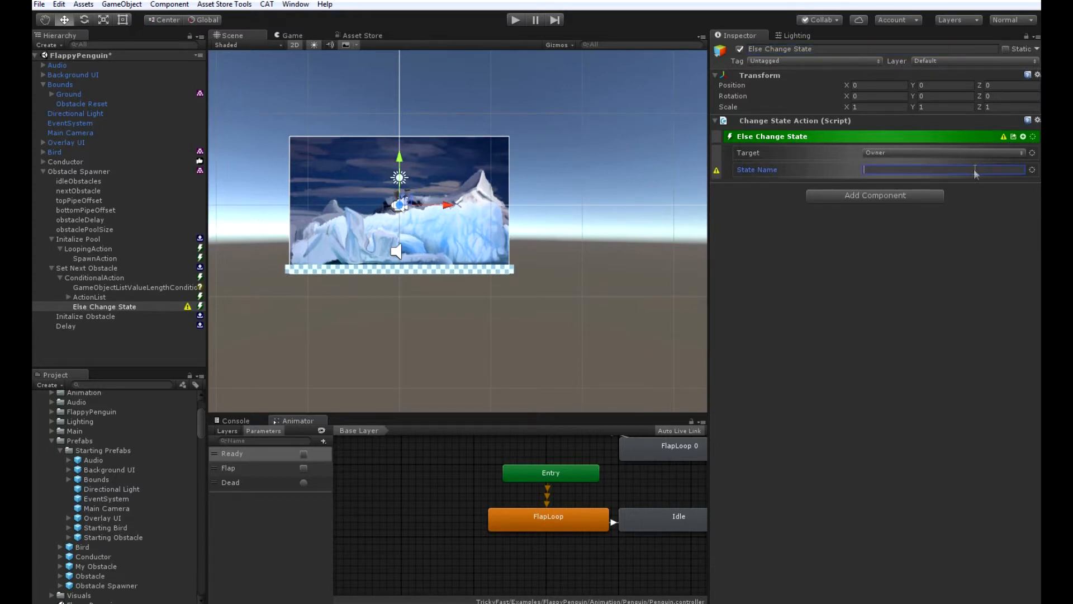
type("el")
key("BackSpace")
key("BackSpace")
type("Delay")
key("ctrl+s")
Step: Add an Action List as a child of the Initalize Obstacle state
left_click(103, 316)
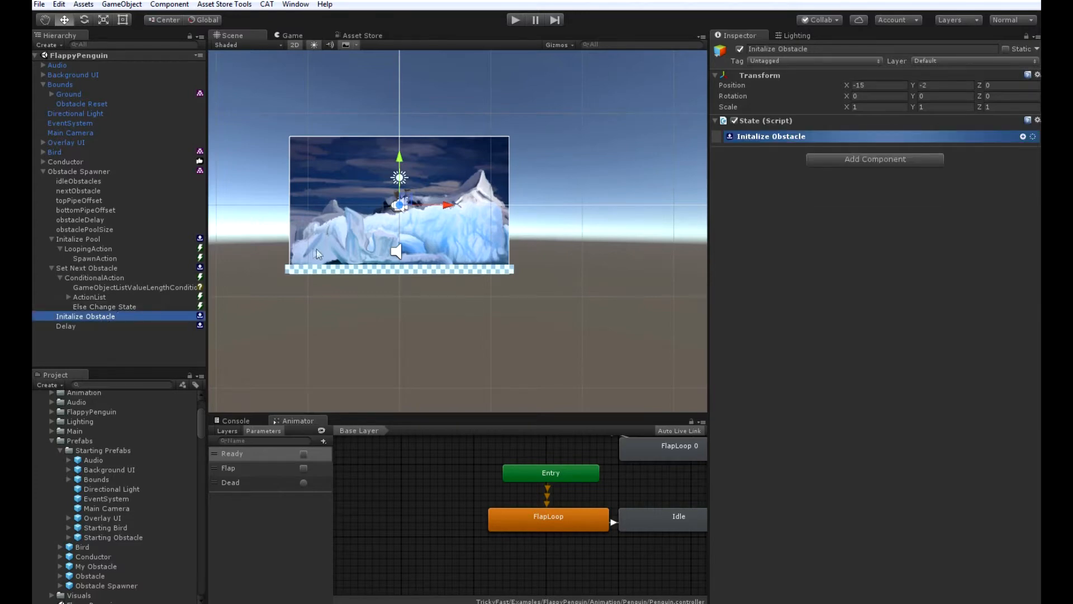
left_click(1022, 137)
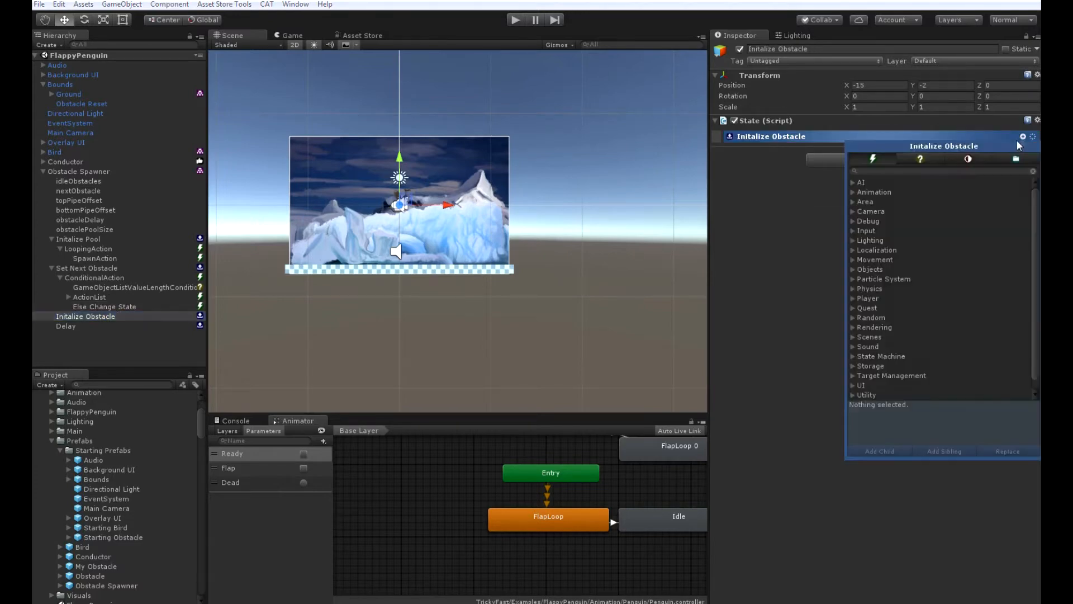
left_click(850, 396)
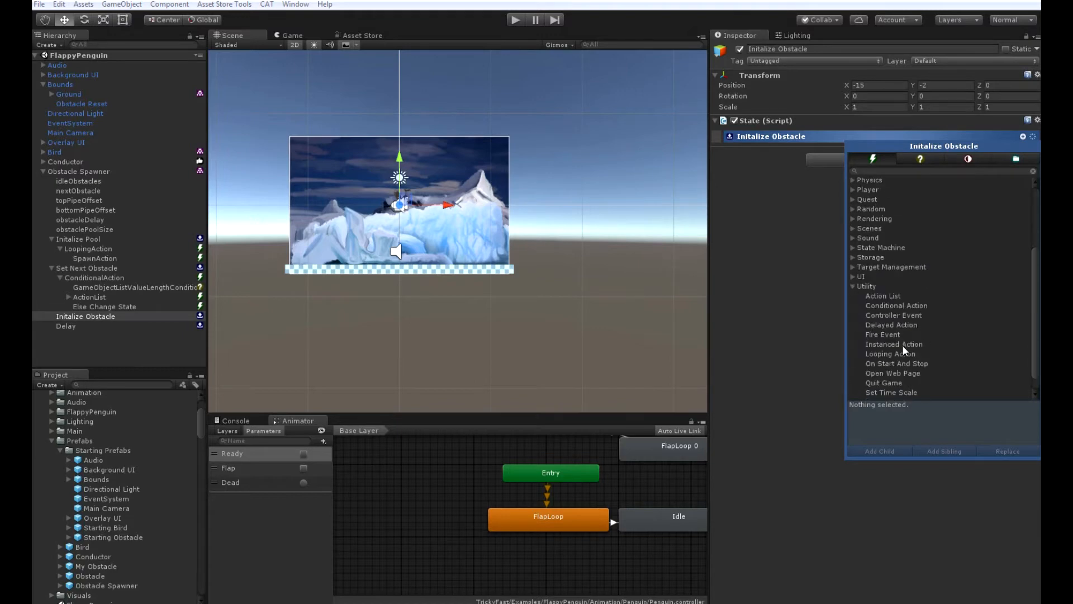
scroll(914, 381, "down", 1)
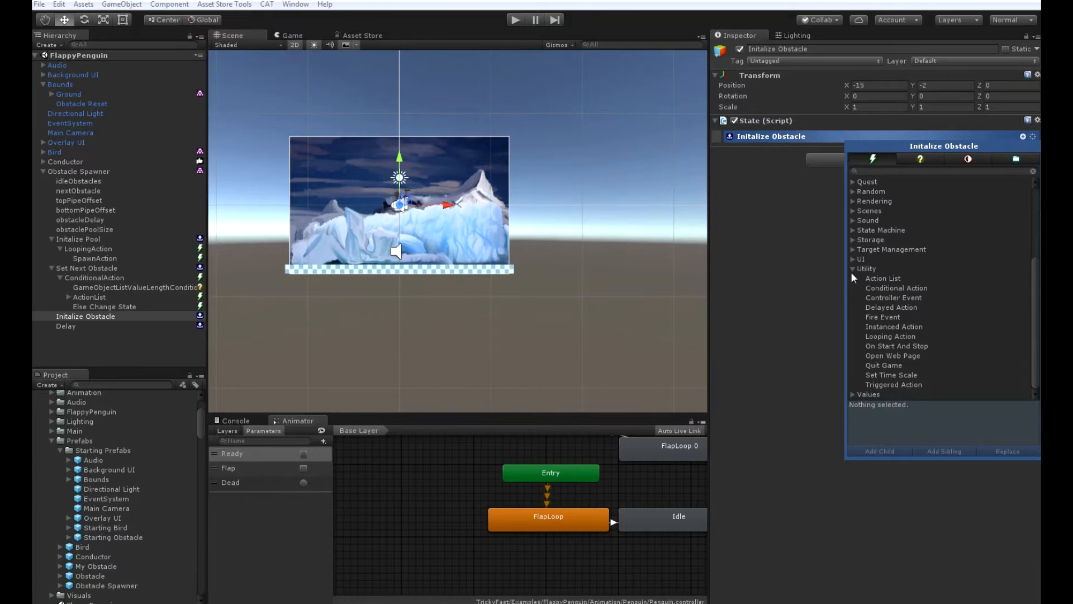
left_click(878, 279)
left_click(1016, 277)
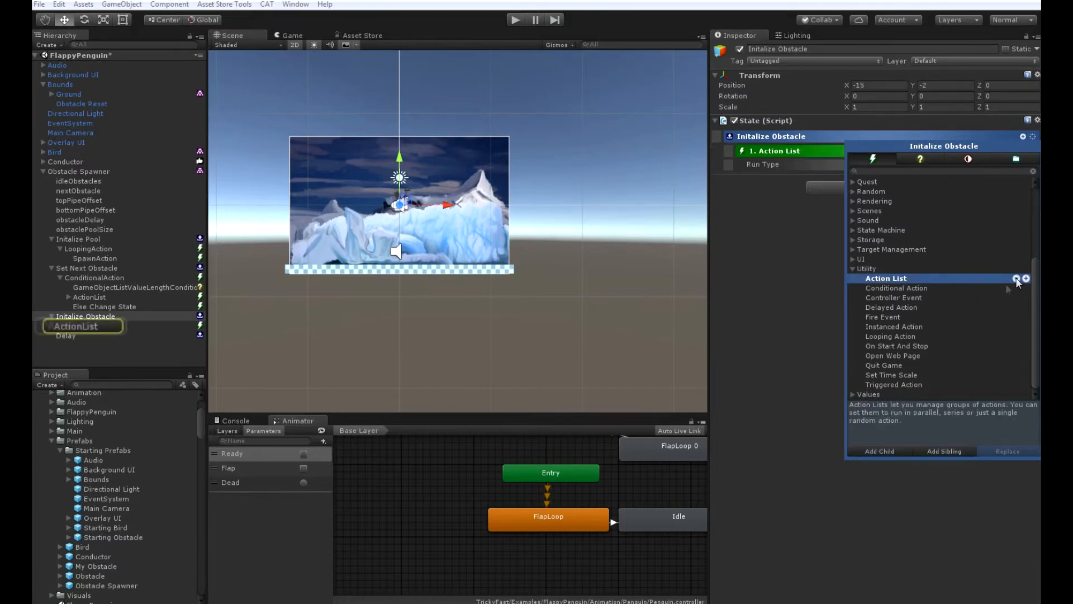
Step: Add a Set Random Vector 3 action as a child of Initalize Obstacle's ActionList
left_click(98, 325)
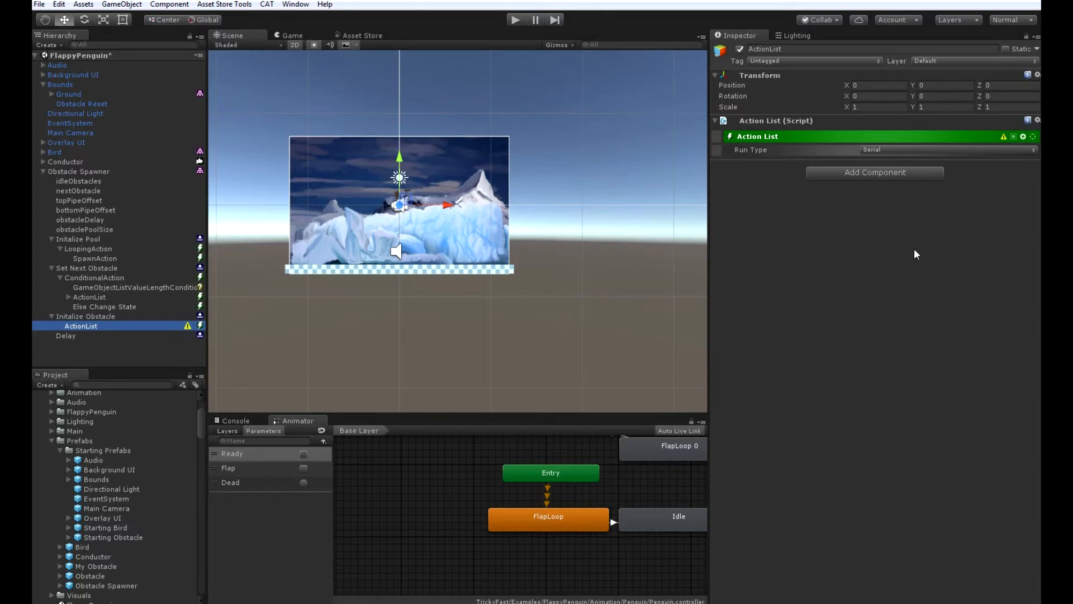
left_click(1024, 137)
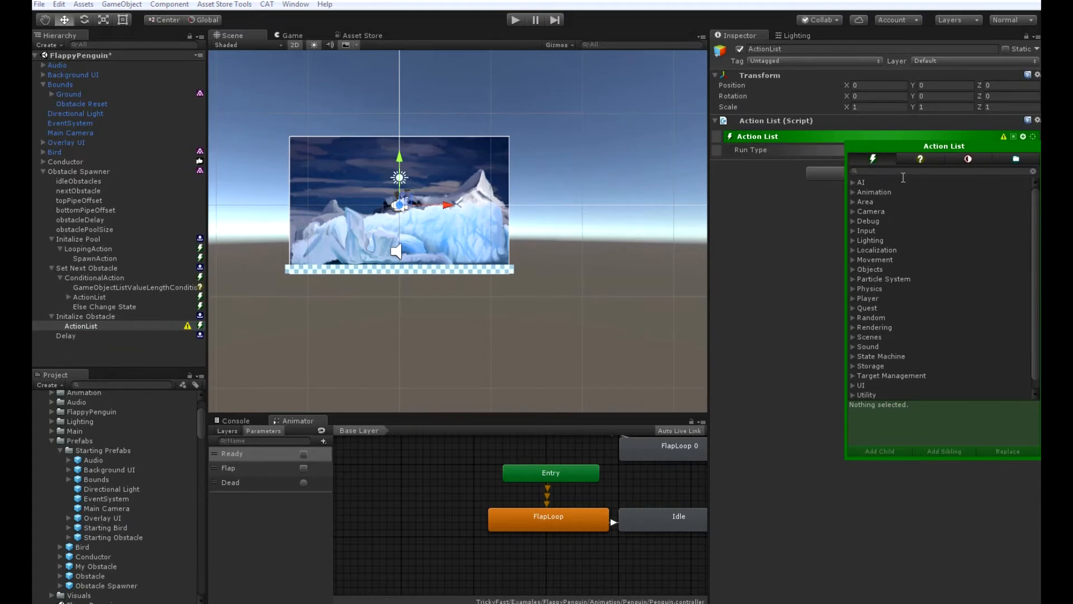
type("set ra")
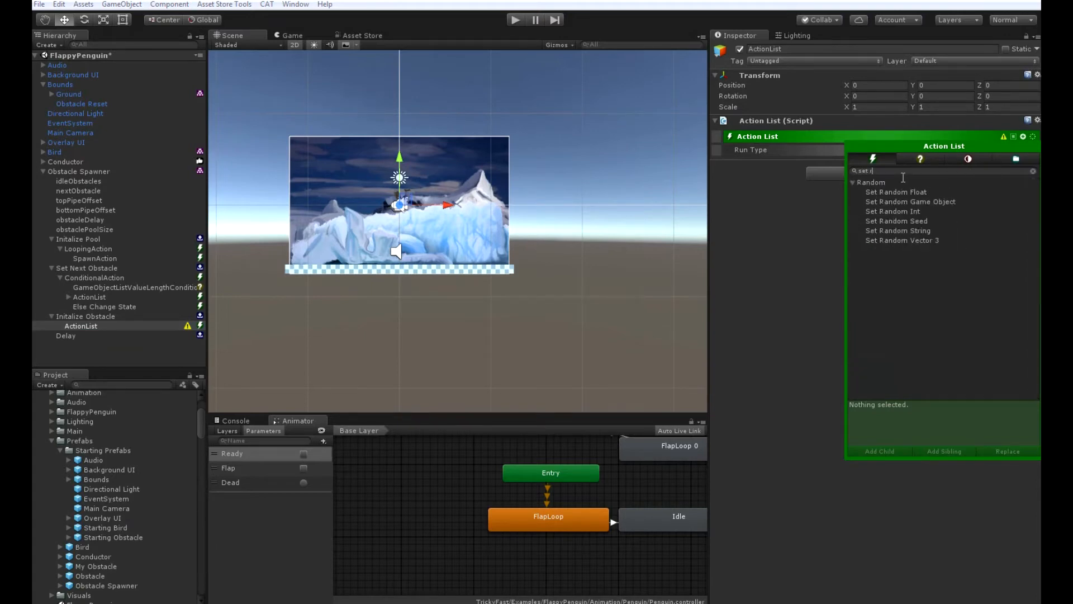
left_click(913, 241)
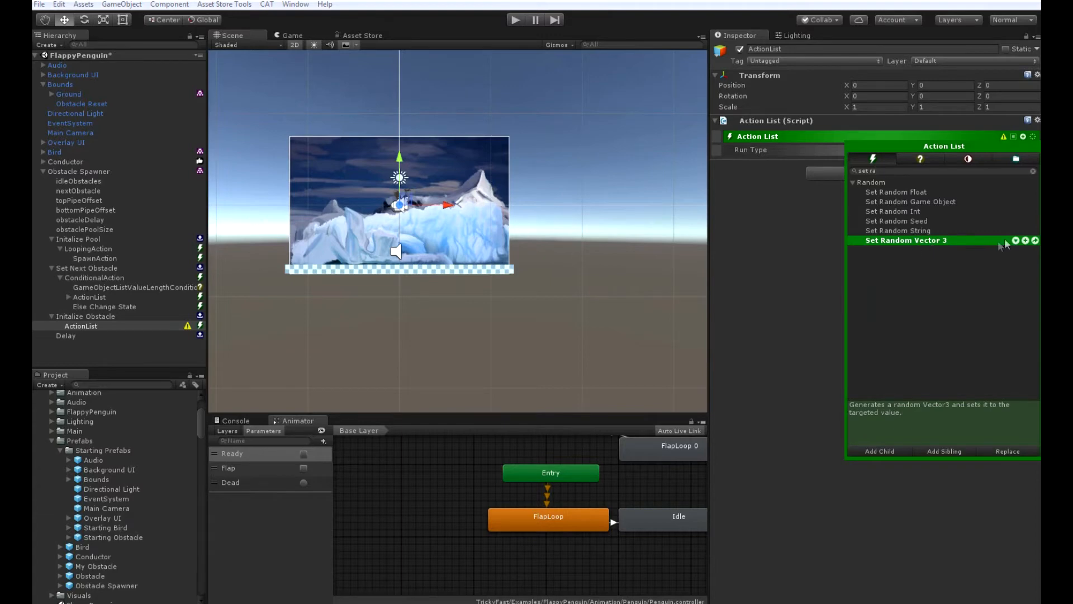
left_click(1015, 240)
left_click(801, 311)
Step: Set the random vector's reference name to topPipeOffset, with minimum Y 14 and maximum Y 15.5
left_click(924, 190)
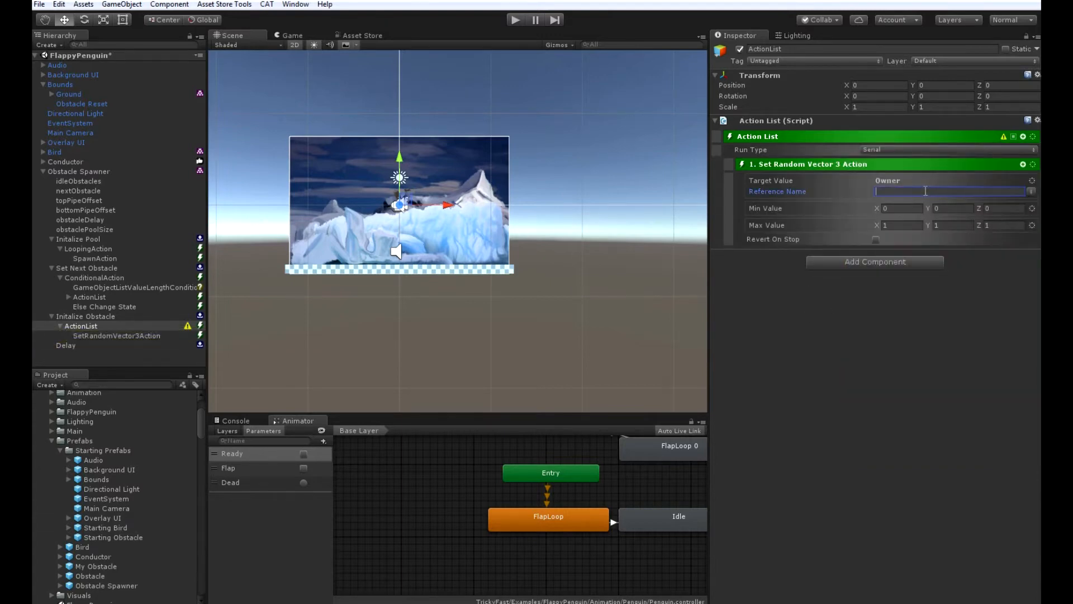
type("topPipeOffset")
left_click(948, 209)
type("14")
left_click(951, 224)
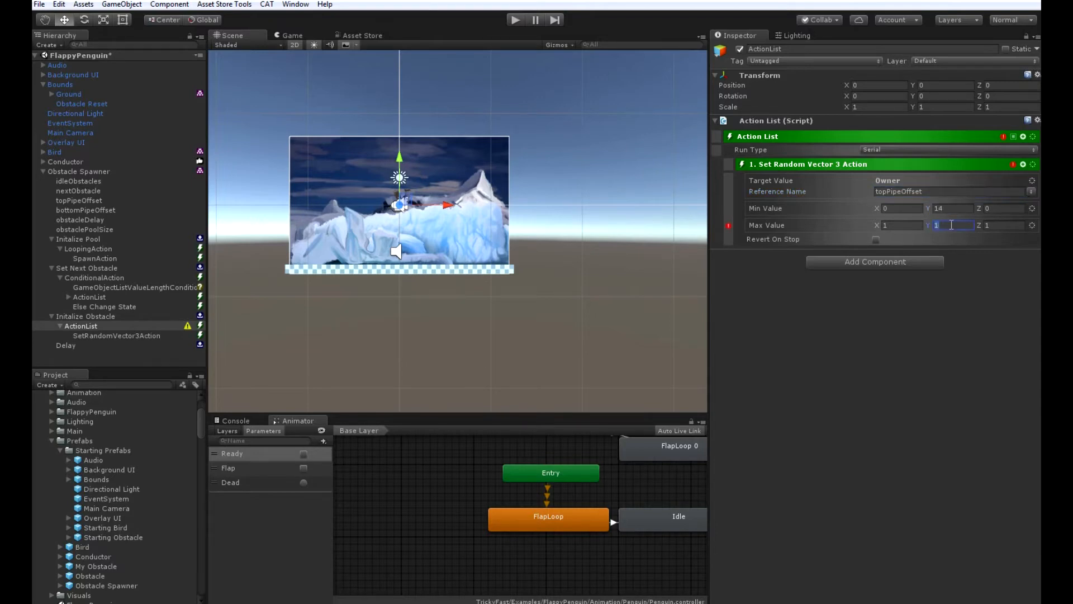
type("15.5")
Step: Add a Modify Vector 3 Value action as a sibling after the Set Random Vector 3 action
left_click(1023, 165)
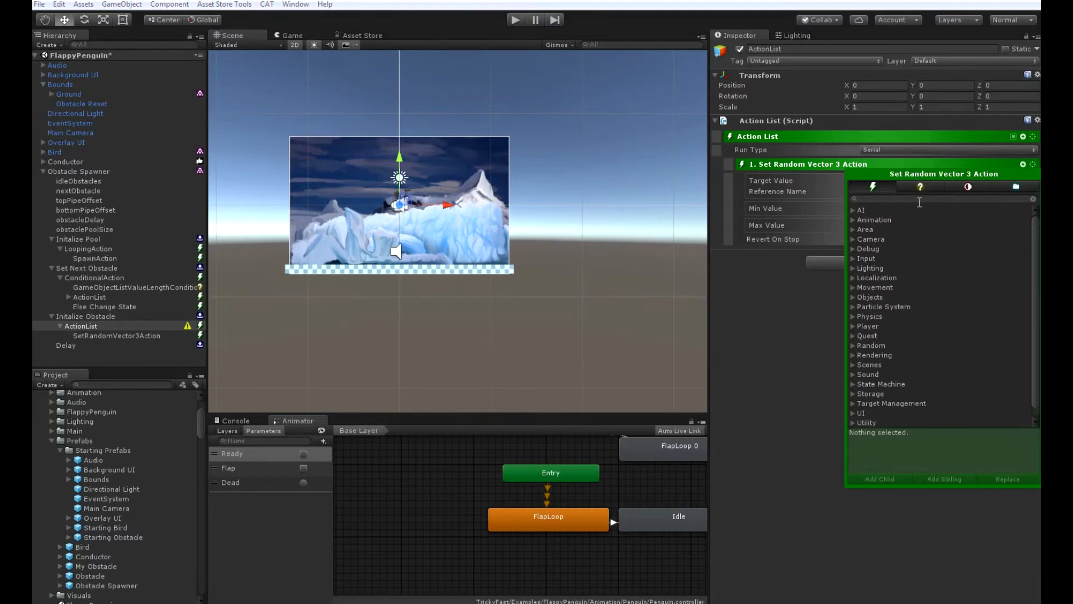
scroll(883, 401, "down", 1)
left_click(854, 420)
scroll(876, 380, "down", 5)
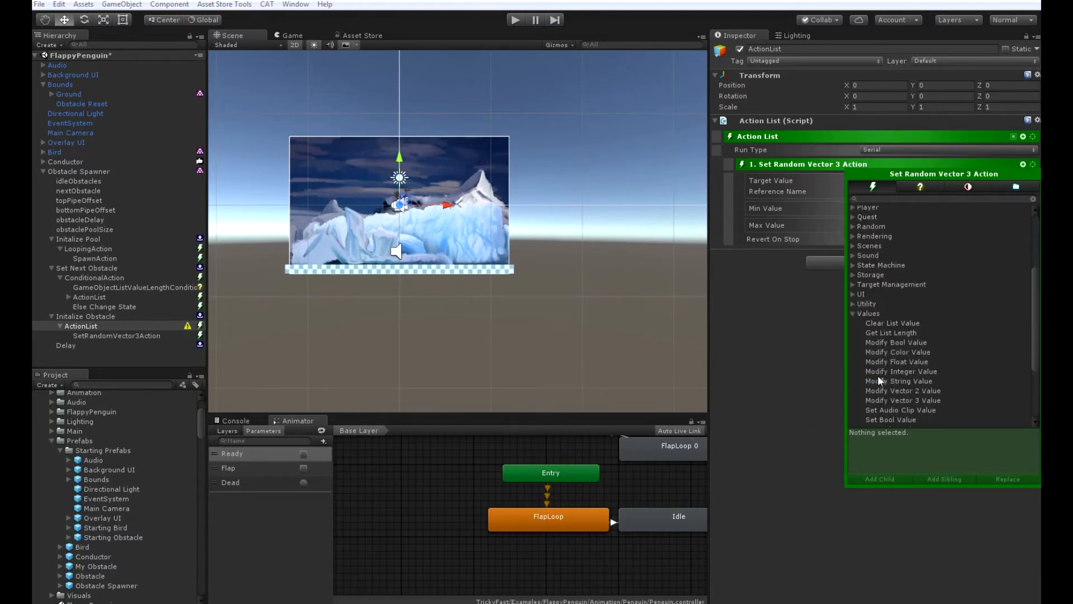
left_click(894, 400)
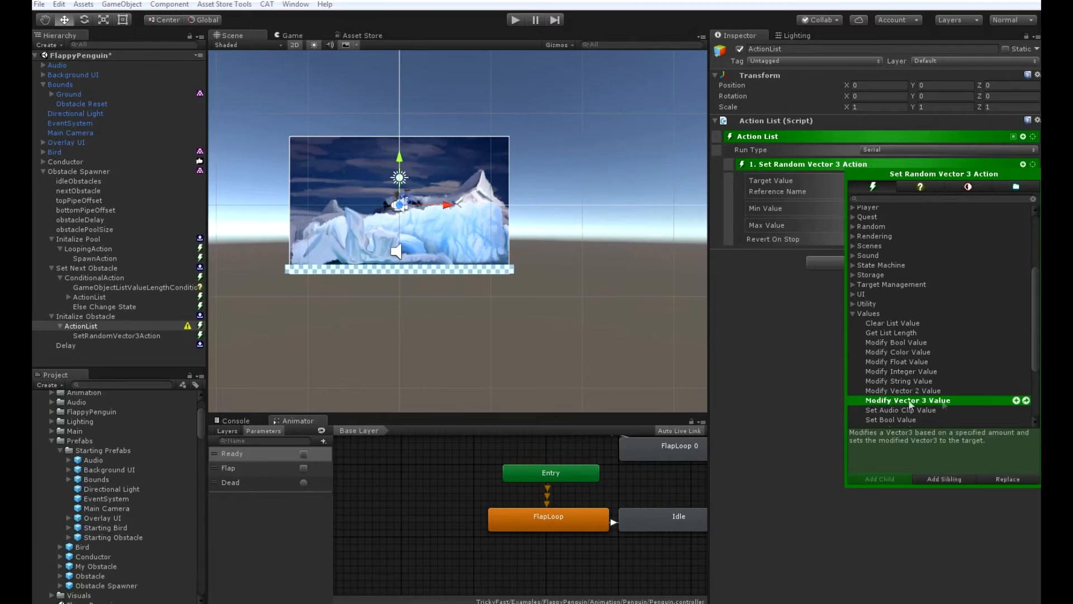
left_click(1016, 401)
left_click(762, 442)
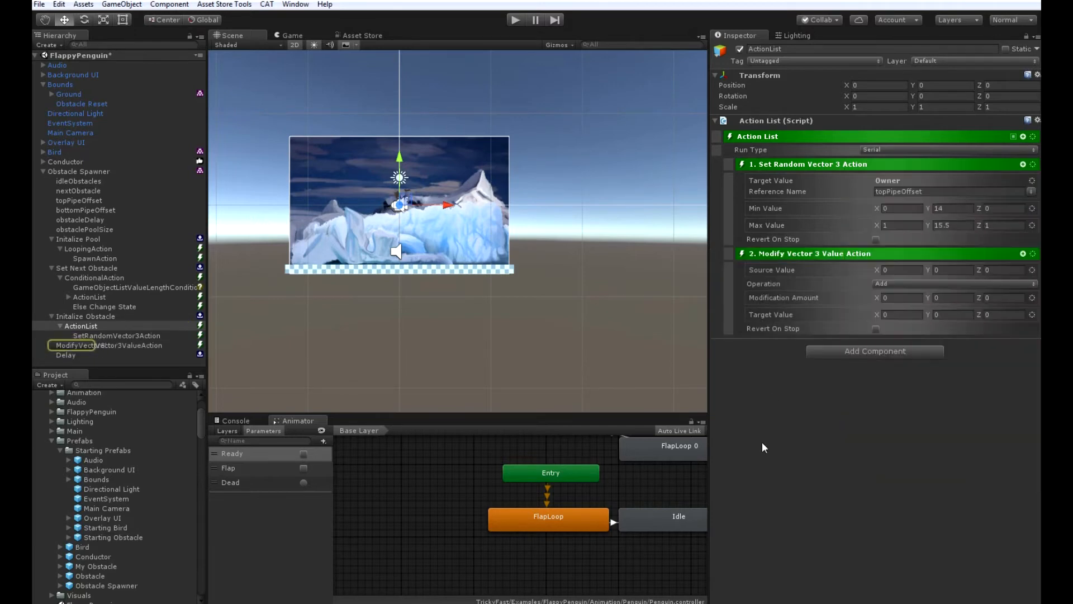
Step: Set the Modify Vector 3 action's source value to the owner's topPipeOffset and its operation to Multiply
left_click(1032, 269)
left_click(1028, 285)
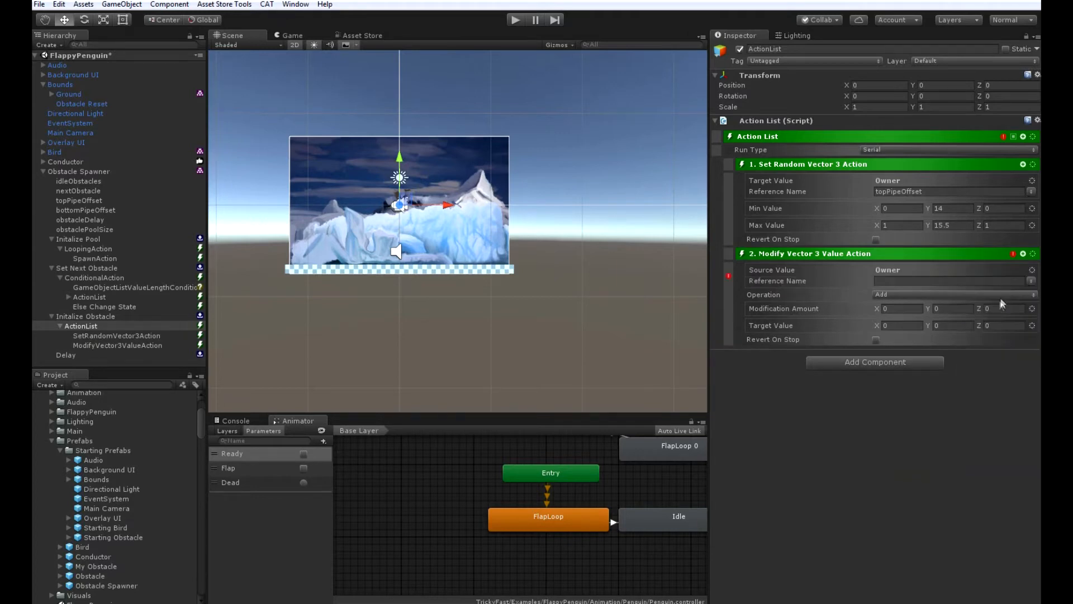
left_click(1029, 282)
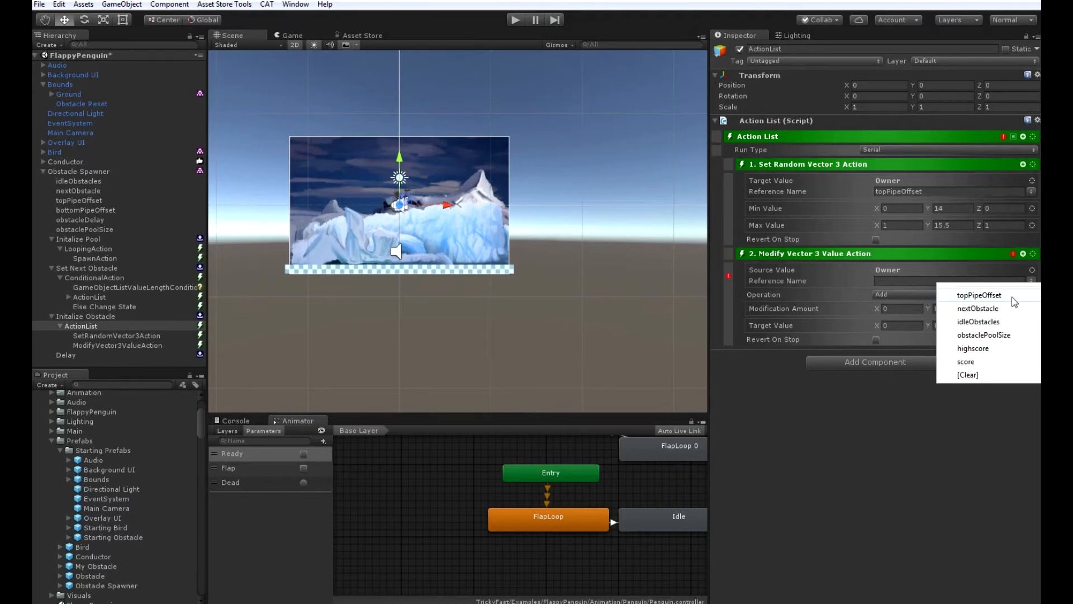
left_click(1013, 293)
left_click(972, 297)
left_click(941, 334)
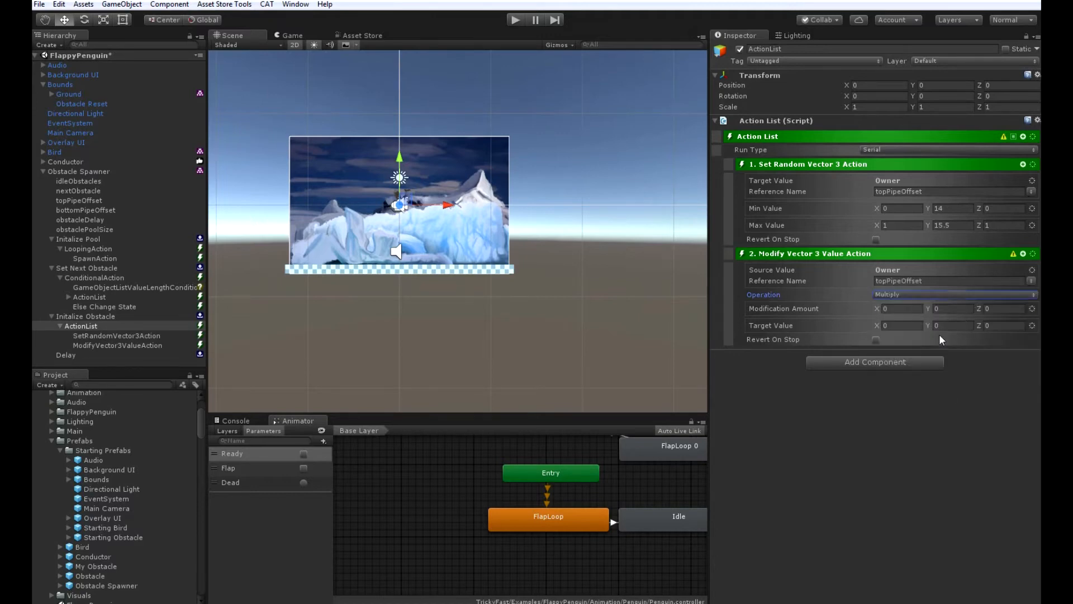
Step: Set the modification amount's Y to -1 and the target value to the owner's bottomPipeOffset
left_click(950, 309)
type("-1")
left_click(1031, 326)
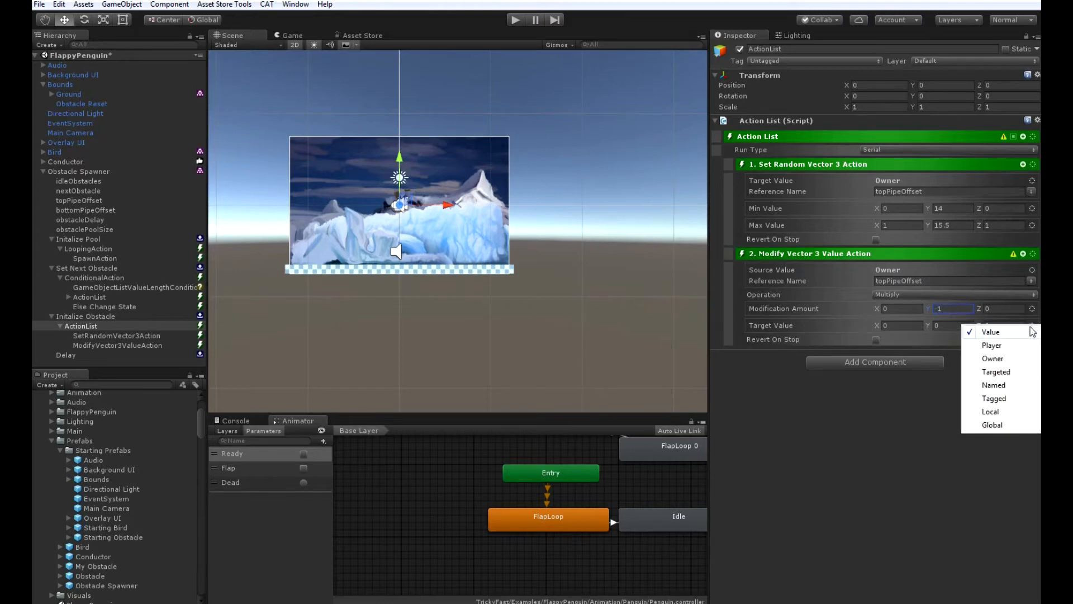
left_click(1018, 358)
left_click(958, 336)
type("bottomPipeOffset")
left_click(924, 400)
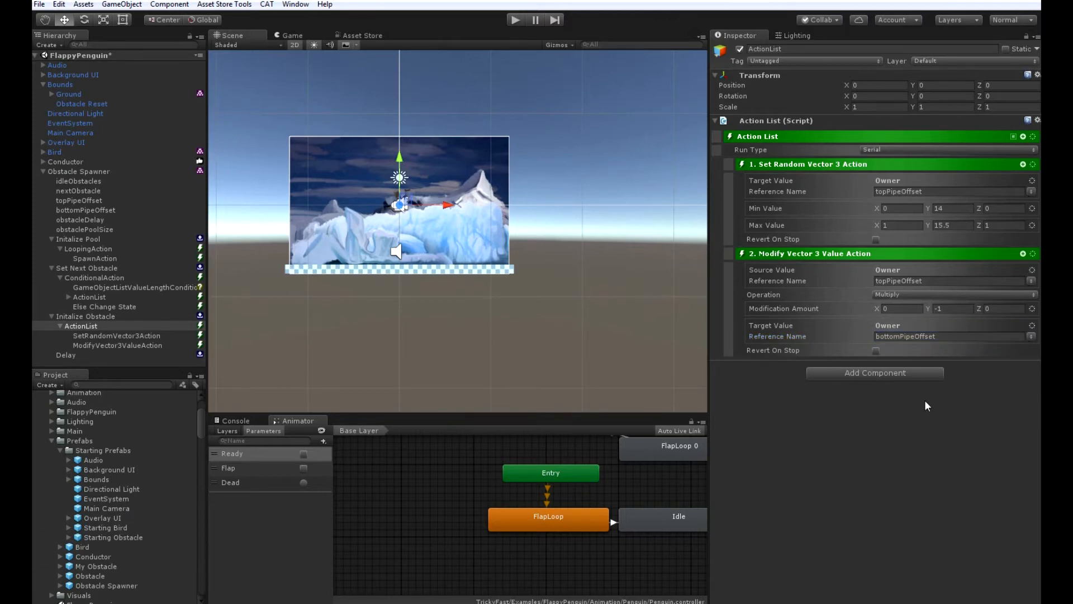
Step: Add a Set Targets action as a sibling after the Modify Vector 3 Value action
left_click(1022, 253)
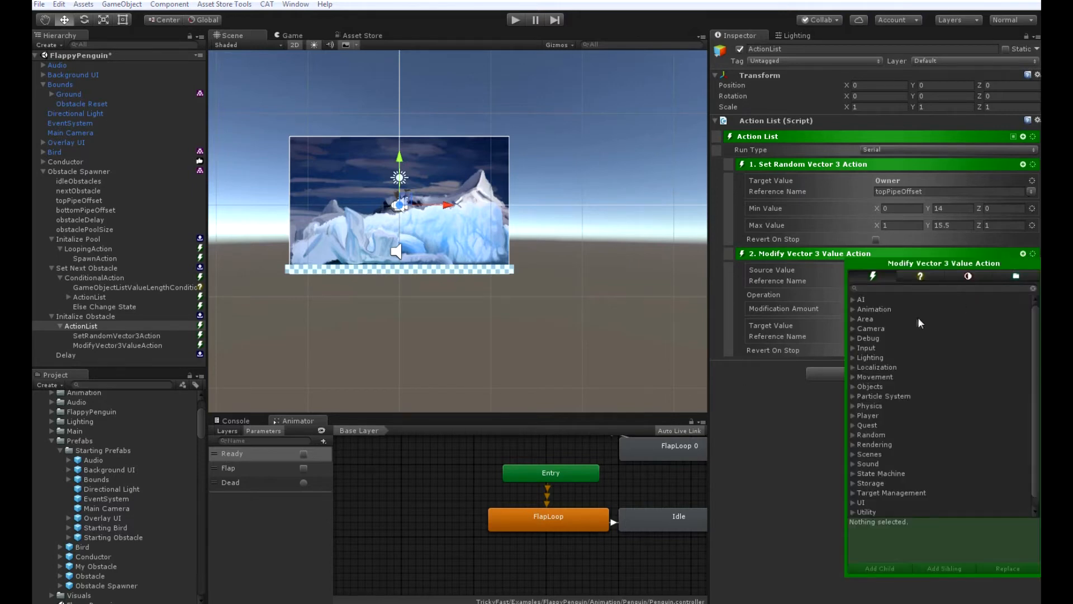
scroll(879, 493, "down", 1)
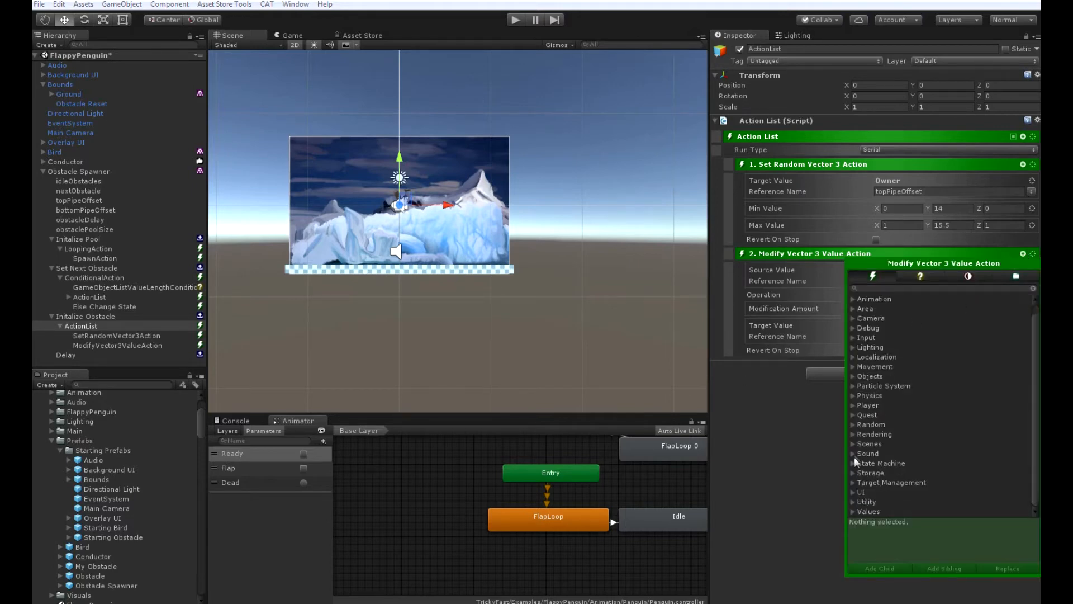
left_click(852, 482)
scroll(861, 482, "down", 3)
left_click(926, 484)
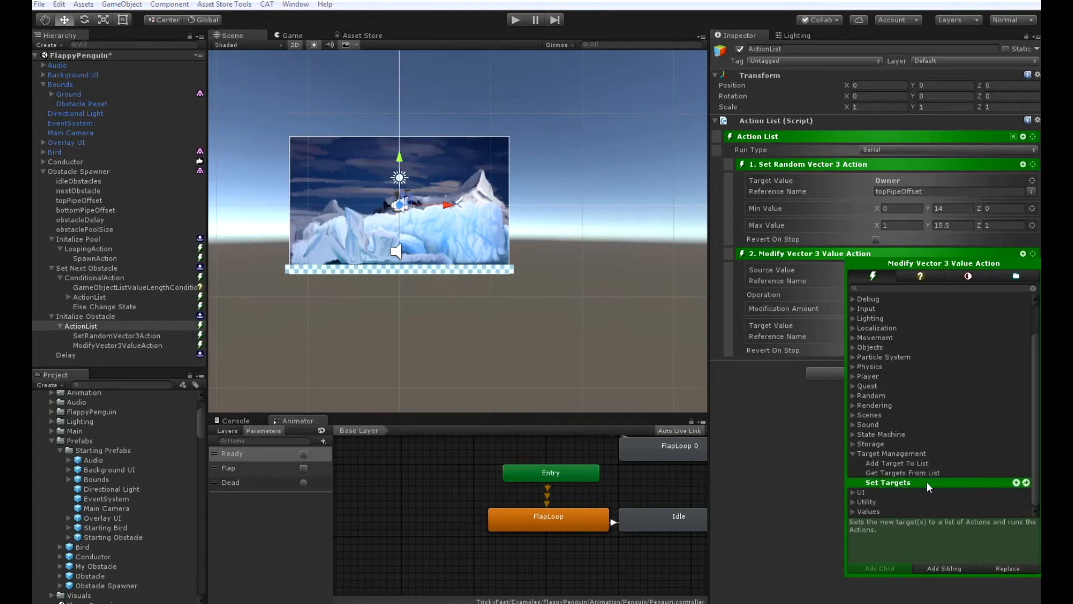
left_click(1016, 483)
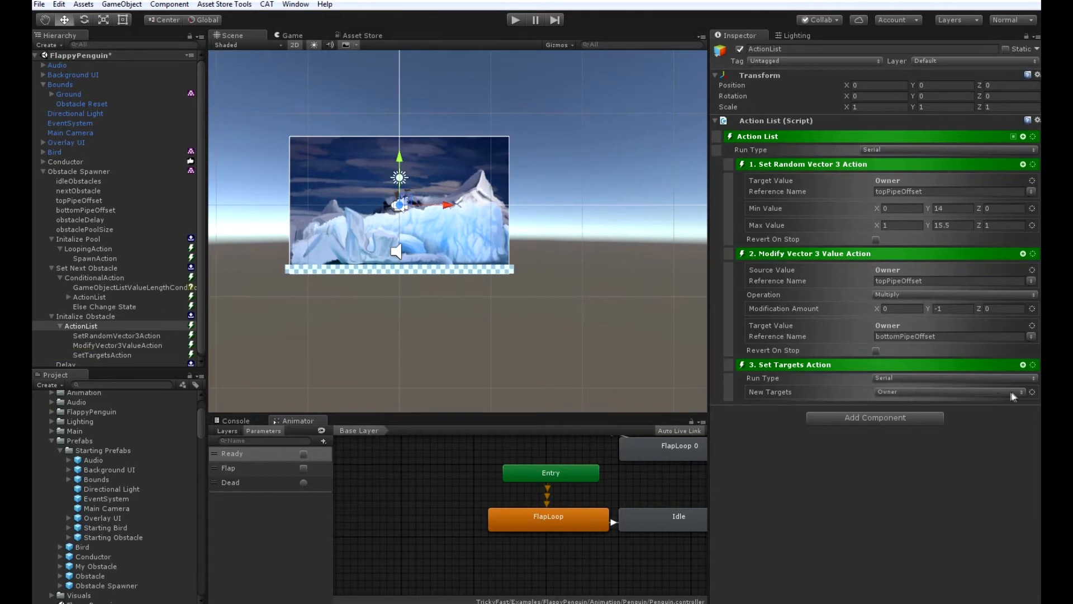
Step: Enable the reference name option for the Set Targets action's new targets and choose nextObstacle
left_click(1031, 392)
mouse_move(989, 517)
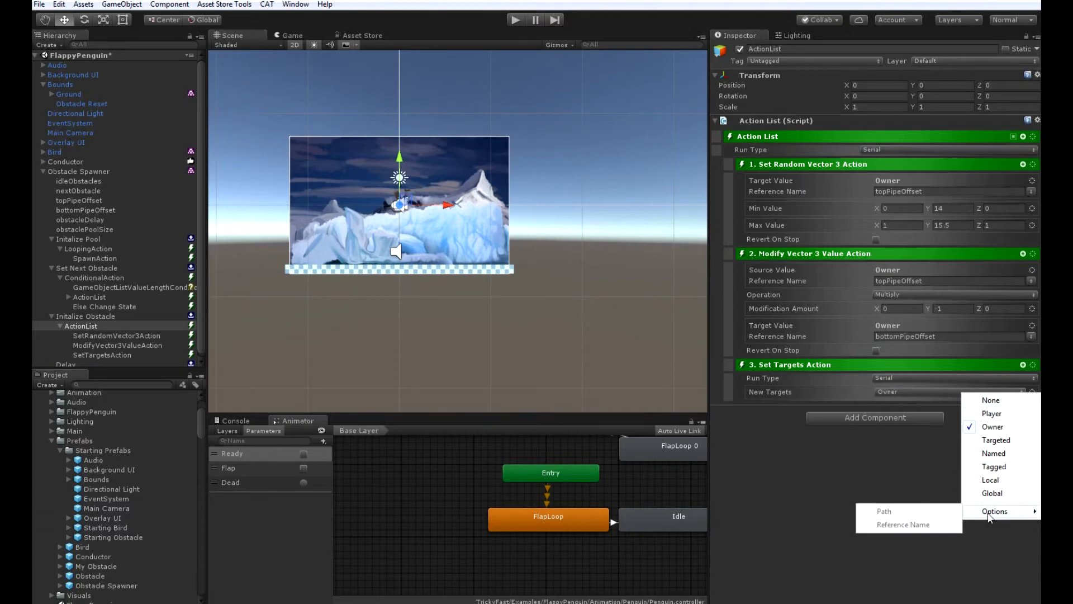
left_click(903, 524)
left_click(985, 403)
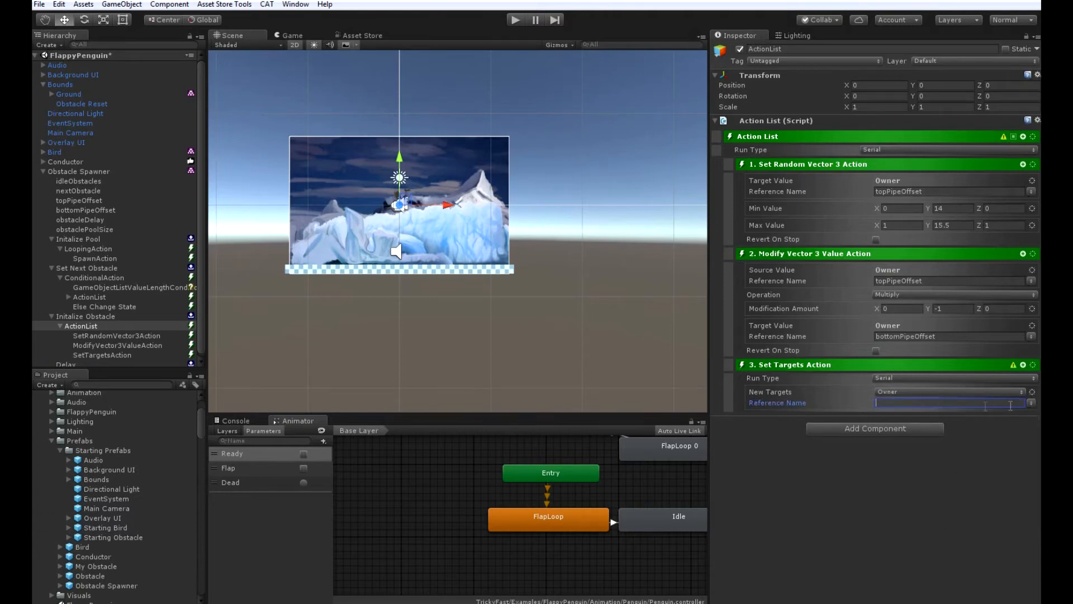
left_click(1030, 403)
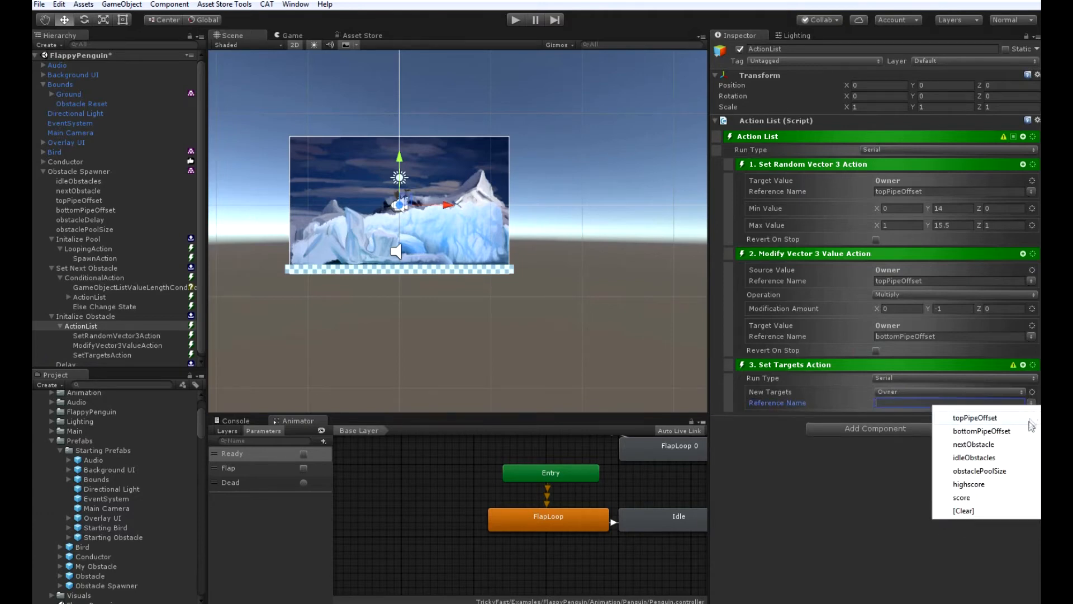
left_click(995, 446)
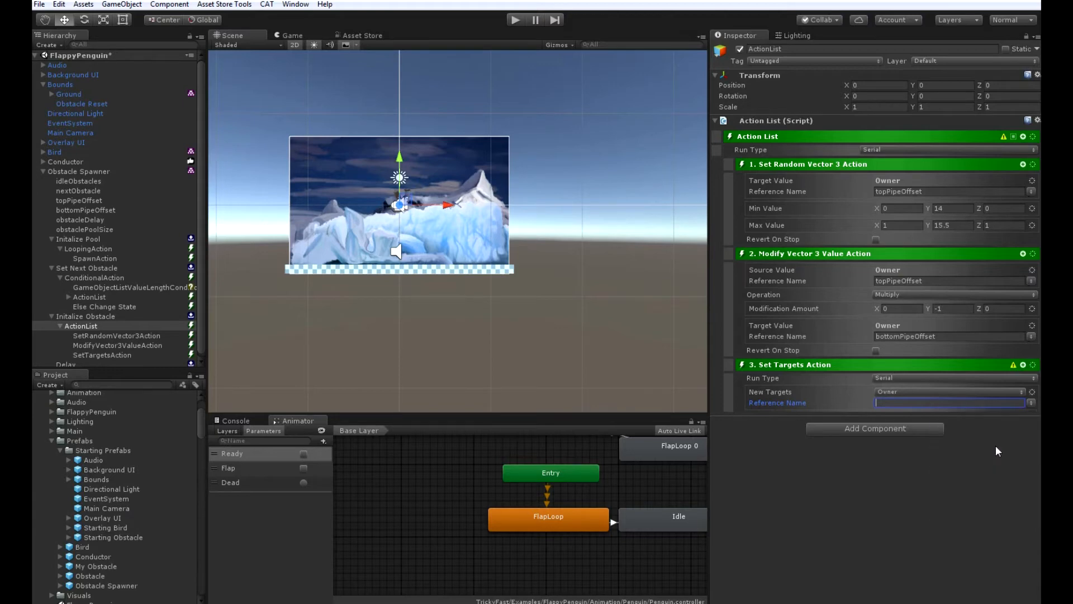
left_click(813, 379)
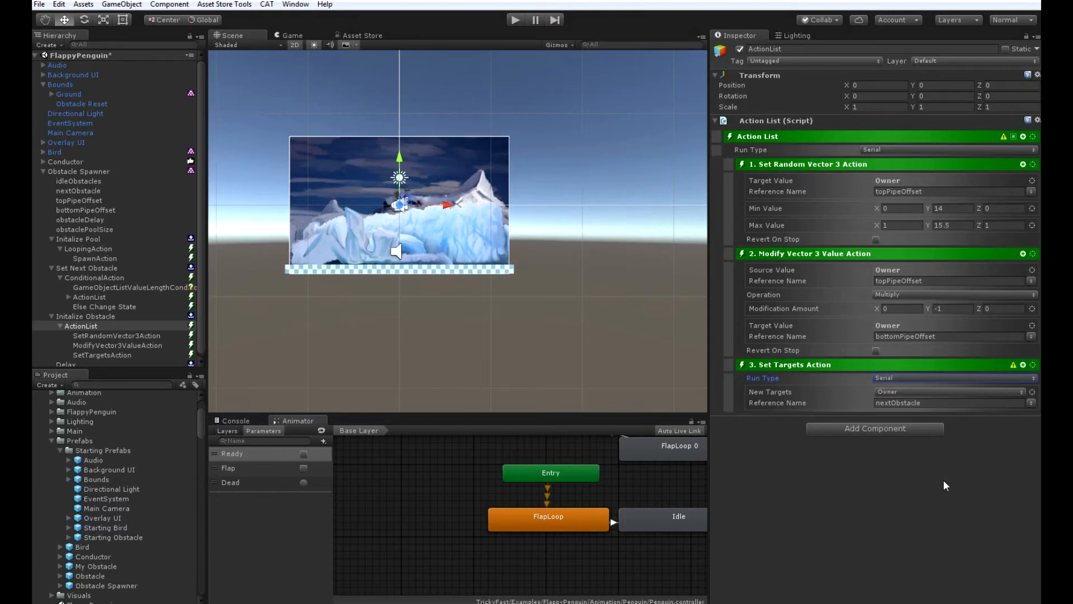
Step: Add three Move actions as children of the Set Targets action
left_click(1023, 365)
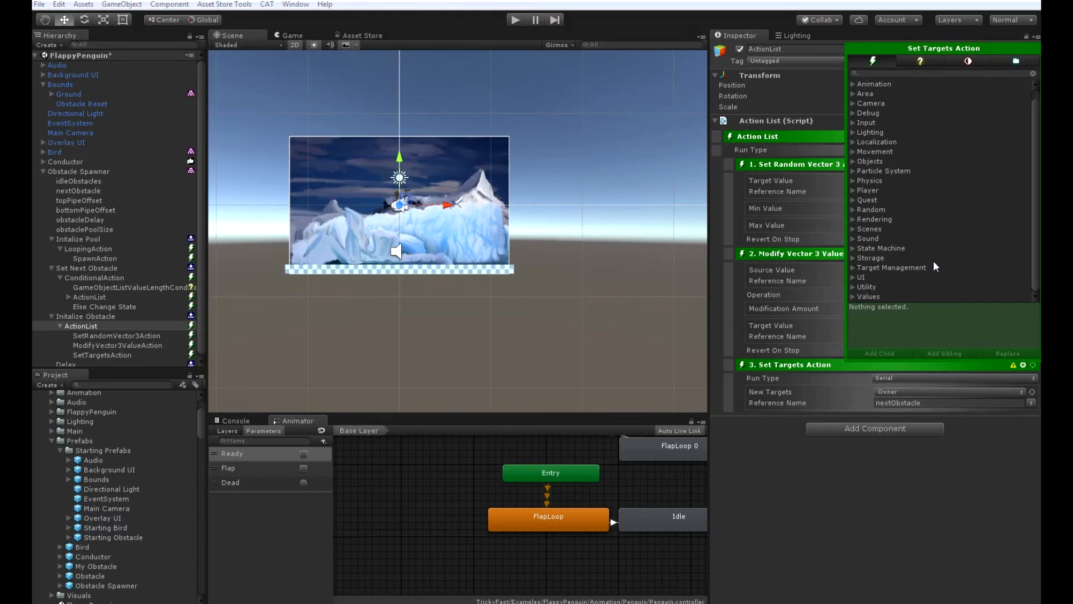
left_click(859, 153)
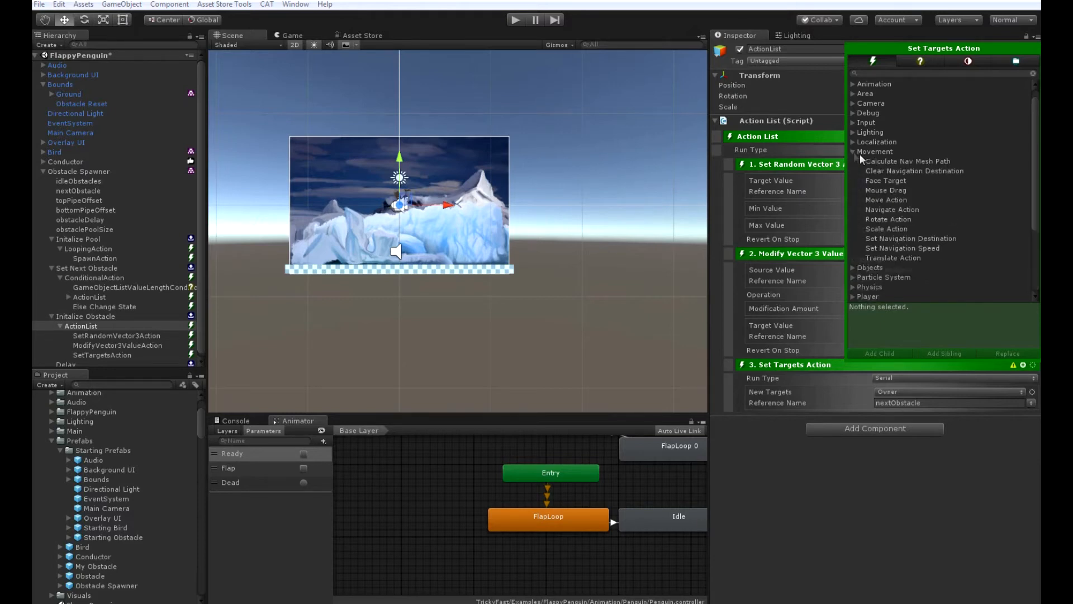
left_click(893, 200)
left_click(1006, 200)
left_click(1007, 200)
Step: Add a Change State action as a child of the Set Targets action, below the Move actions
scroll(907, 248, "down", 4)
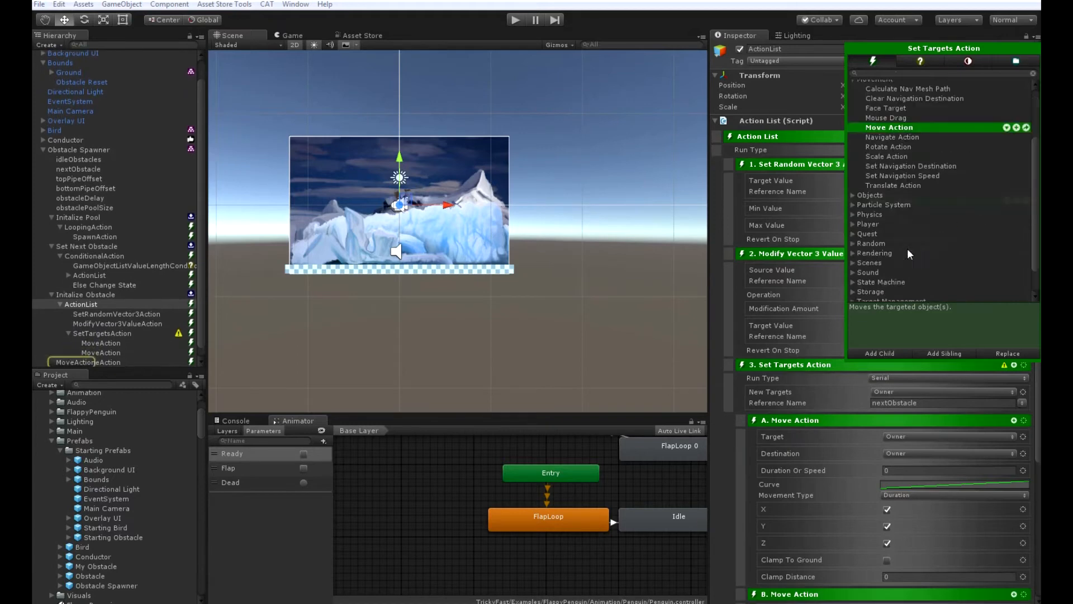
left_click(854, 248)
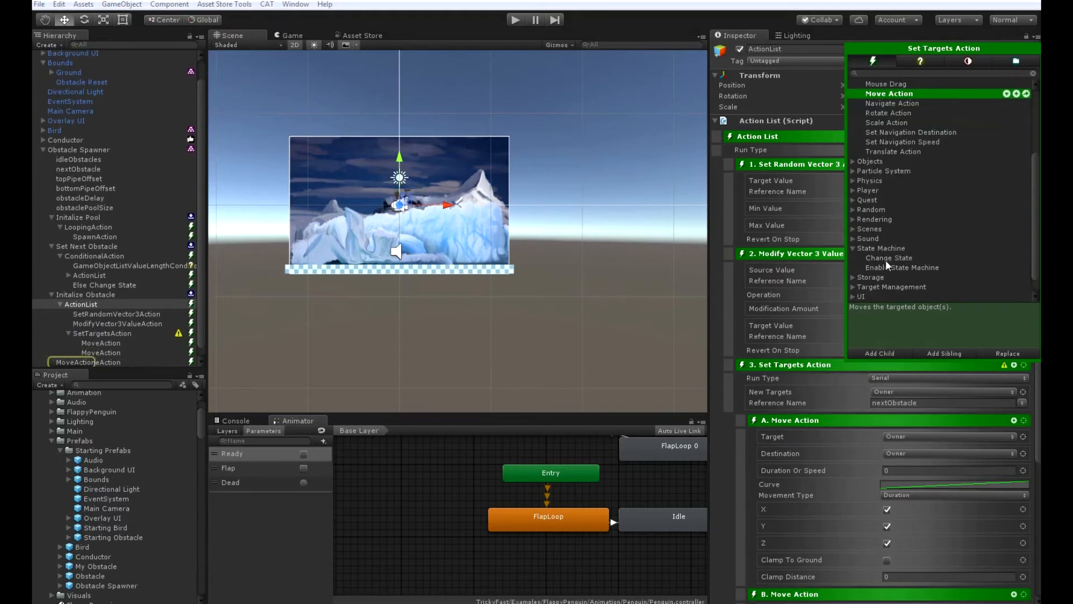
left_click(895, 259)
left_click(1006, 258)
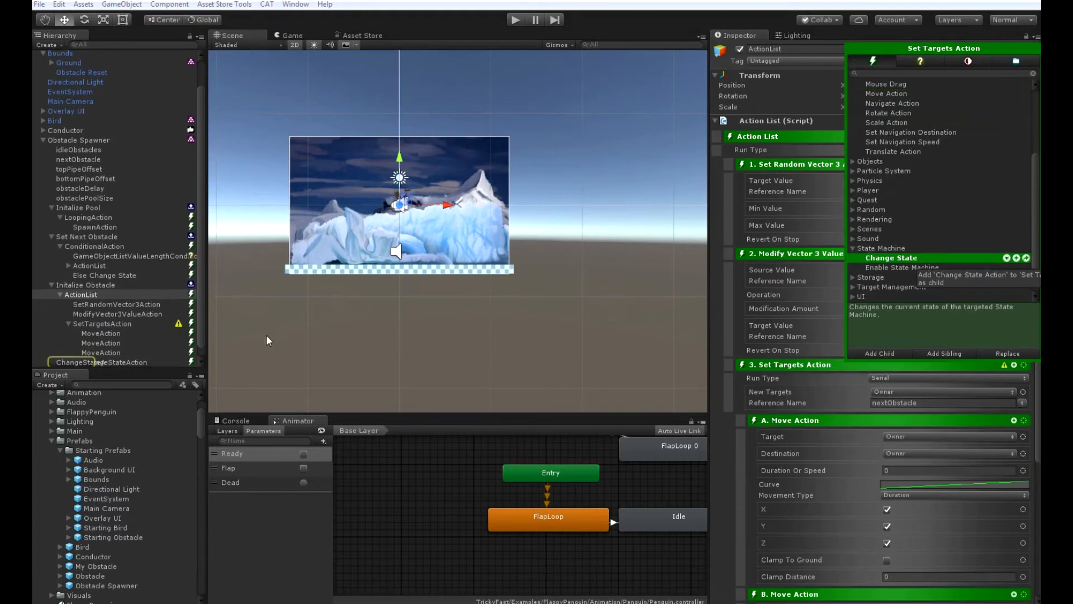
left_click(113, 333)
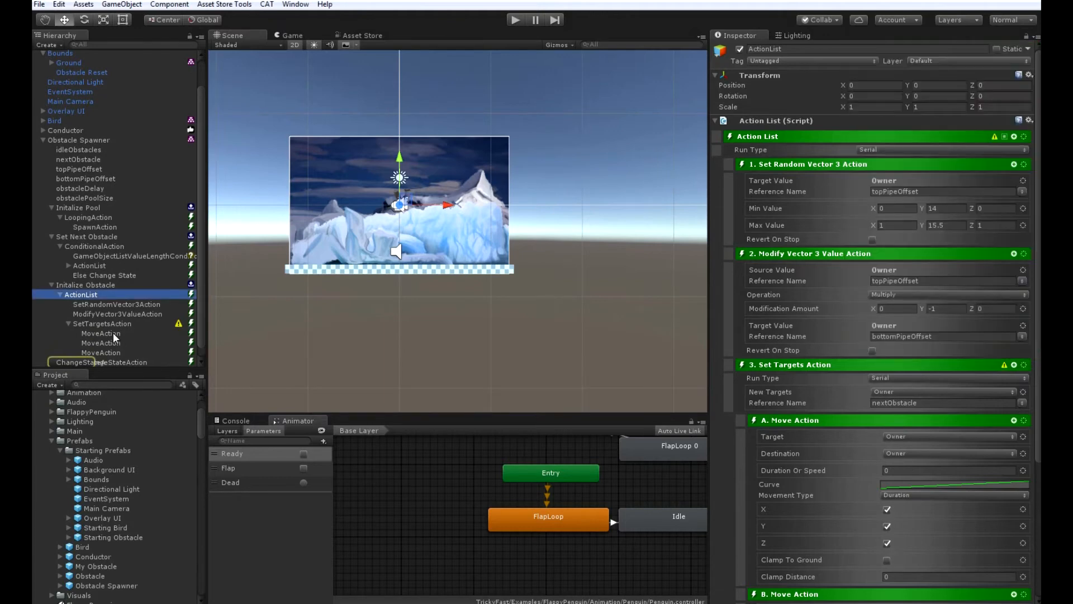
Step: Set the first Move action's target to Targeted and enable its path option with the path Top Pipe
left_click(116, 333)
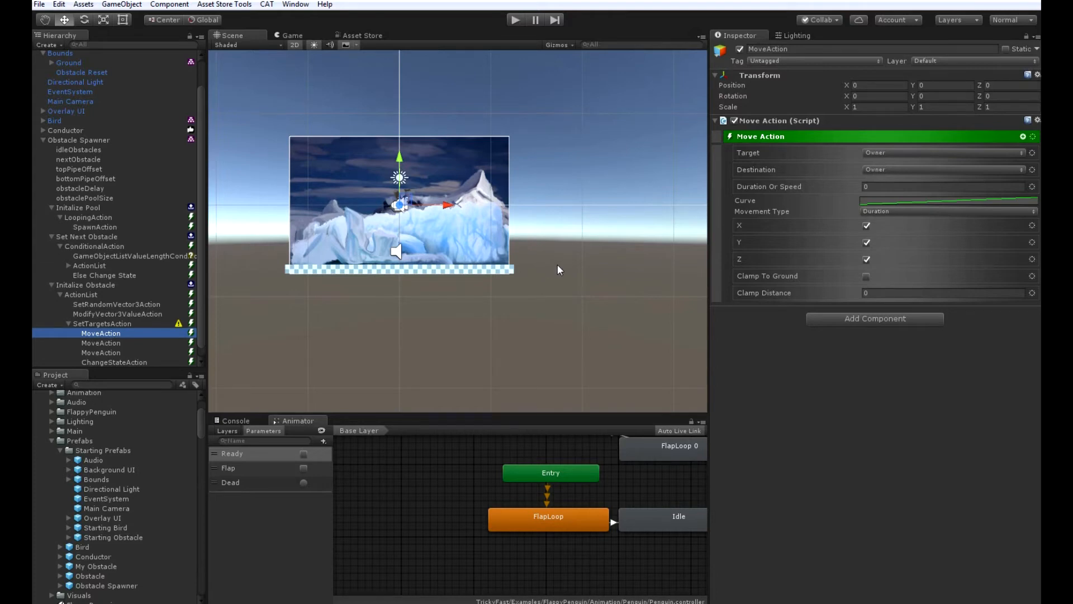
left_click(880, 147)
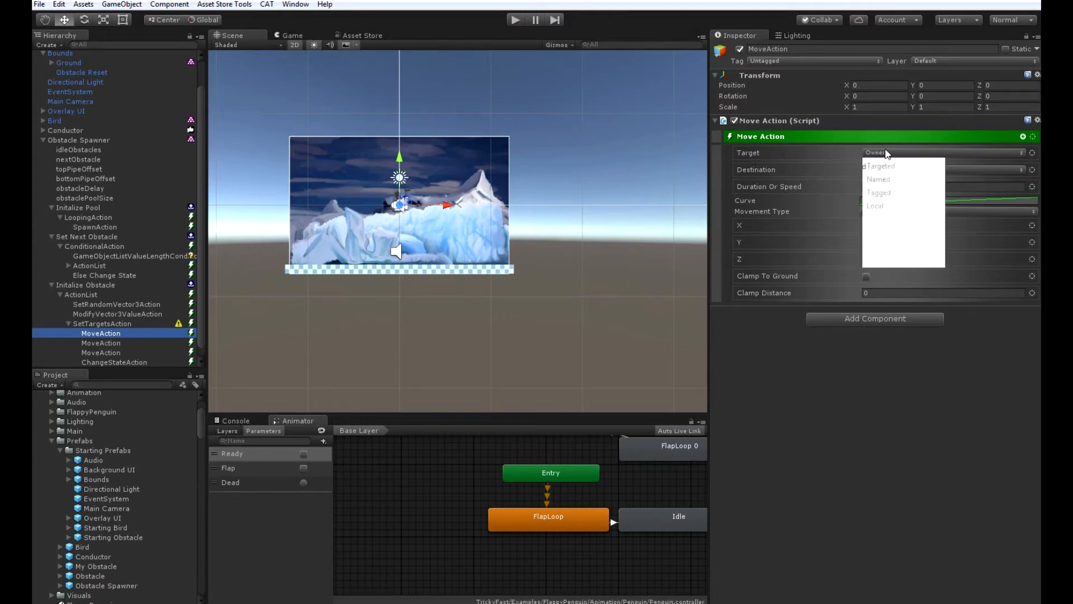
left_click(897, 205)
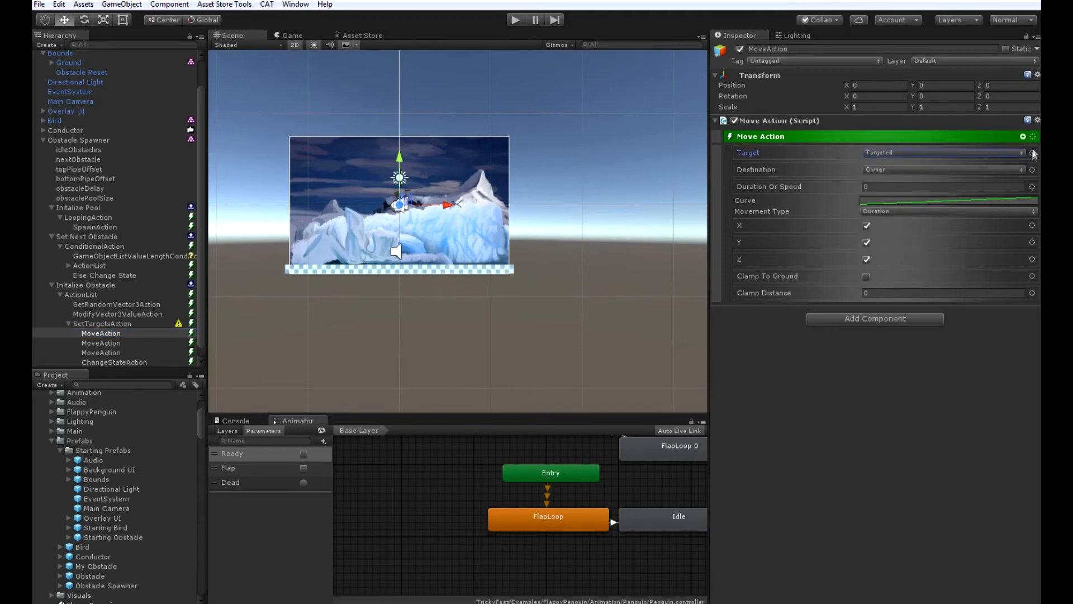
left_click(1032, 151)
mouse_move(1000, 273)
left_click(909, 273)
left_click(909, 164)
type("T")
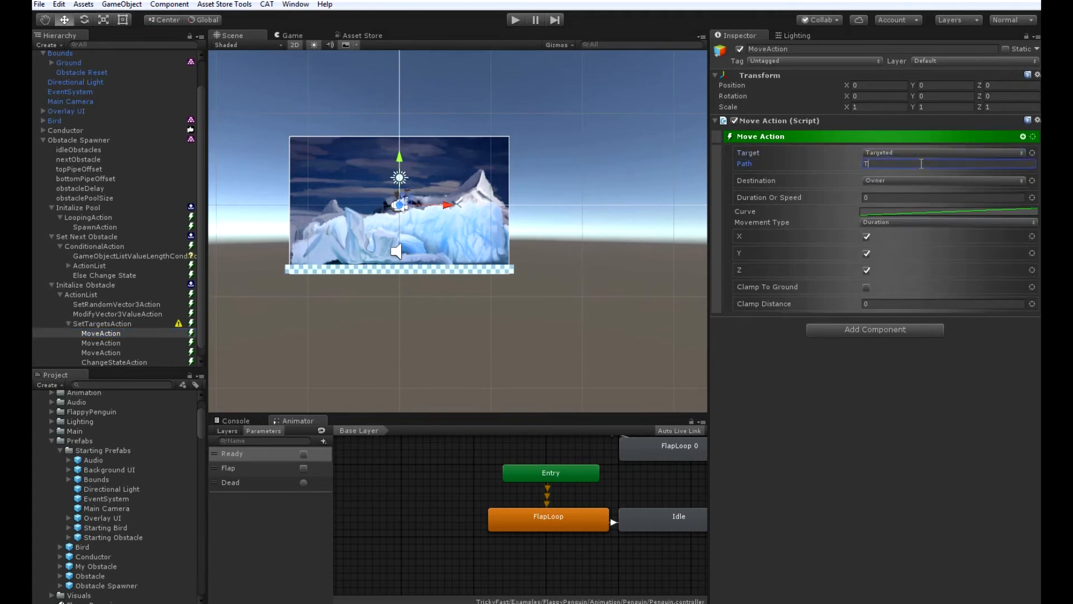
type("op Pipe")
Step: Set the Top Pipe Move action's destination to None and enable its Use Offset option
left_click(924, 182)
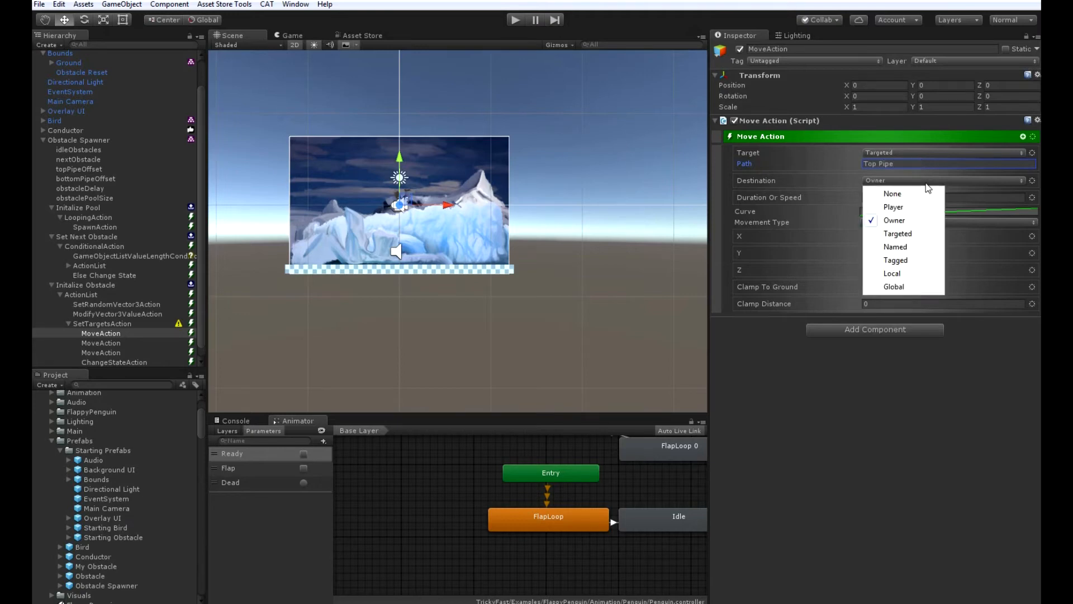
left_click(910, 192)
left_click(1032, 180)
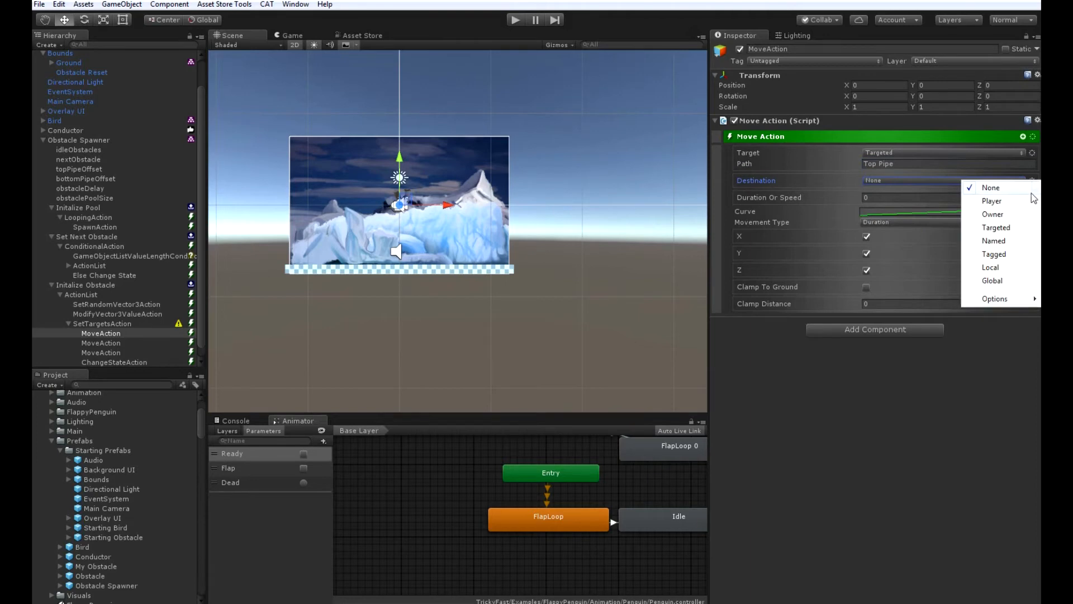
mouse_move(1015, 299)
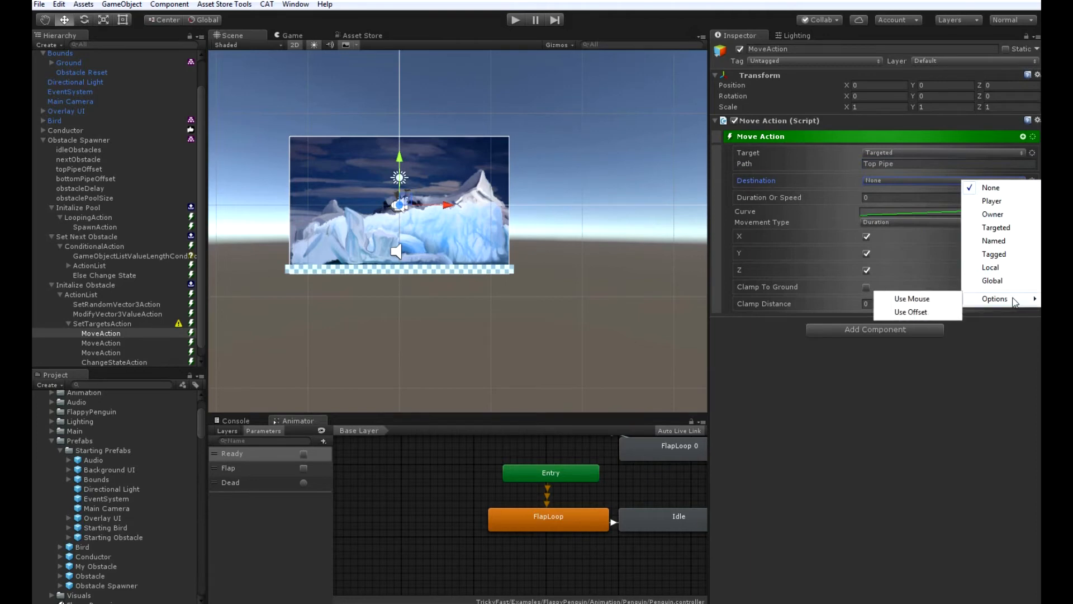
left_click(922, 314)
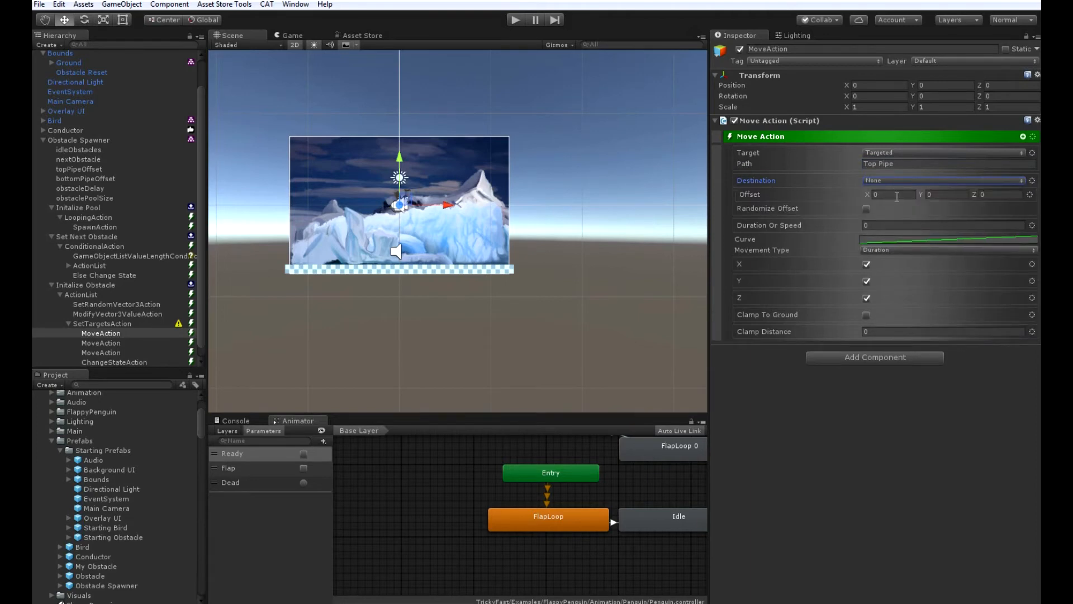
Step: Reference the owner's topPipeOffset as the Top Pipe Move action's offset and restrict its movement to the Y axis
left_click(1029, 194)
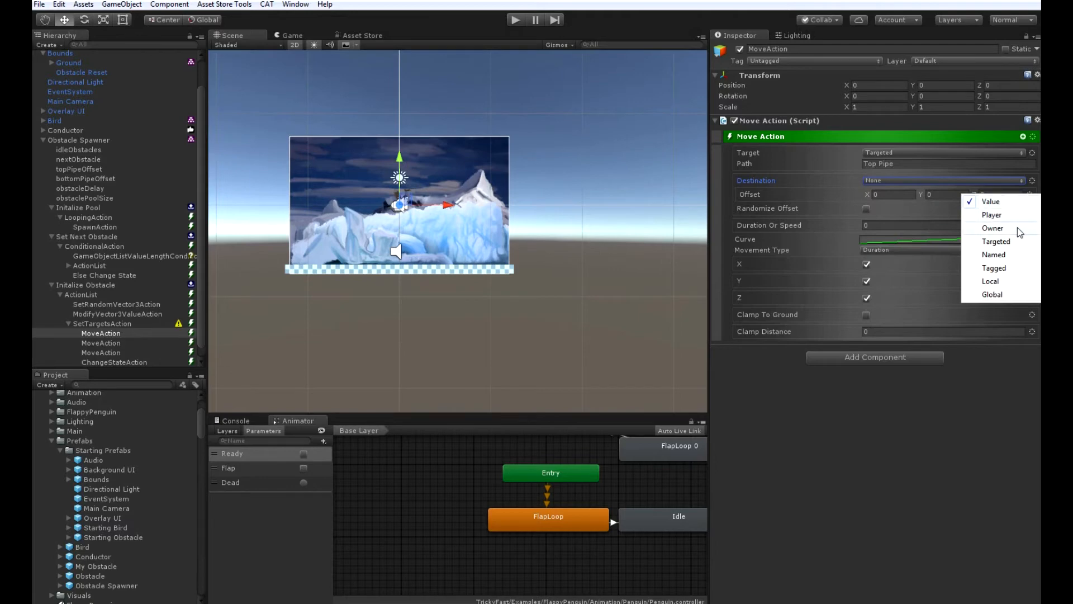
left_click(1019, 229)
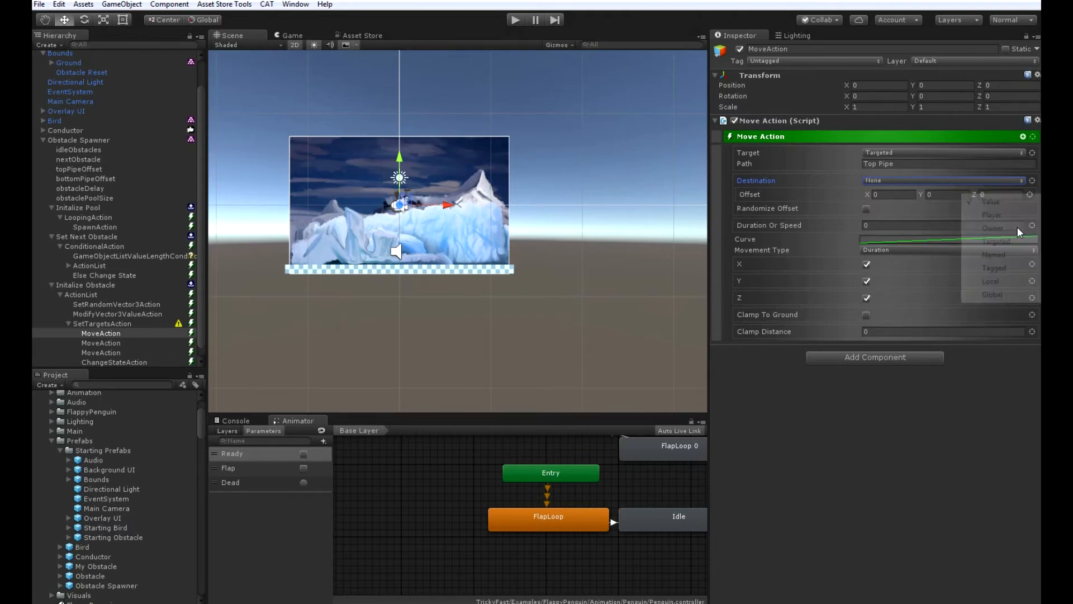
left_click(1028, 205)
left_click(1016, 228)
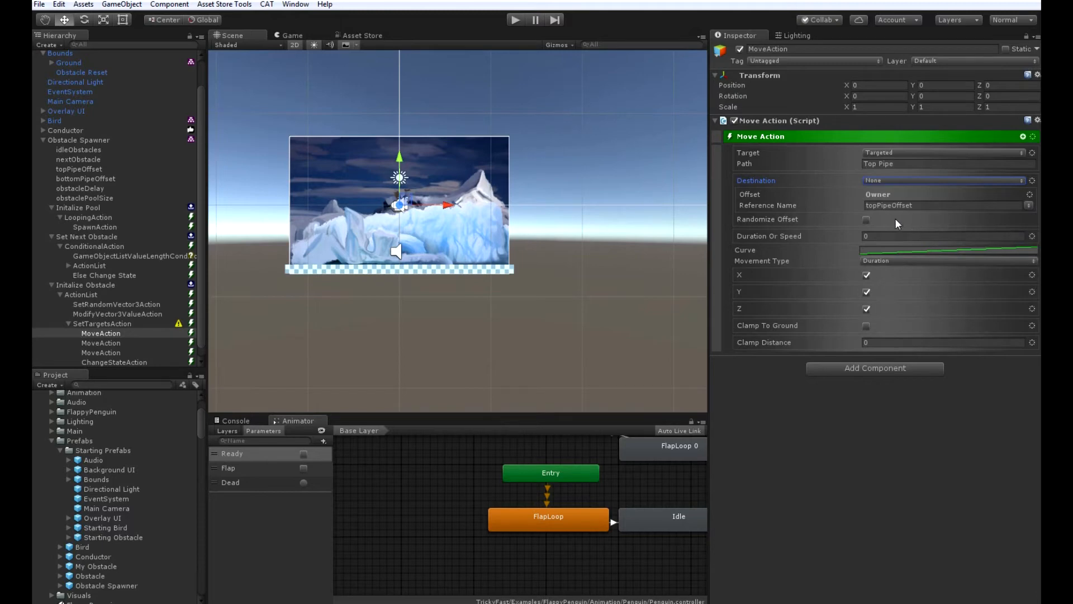
left_click(866, 276)
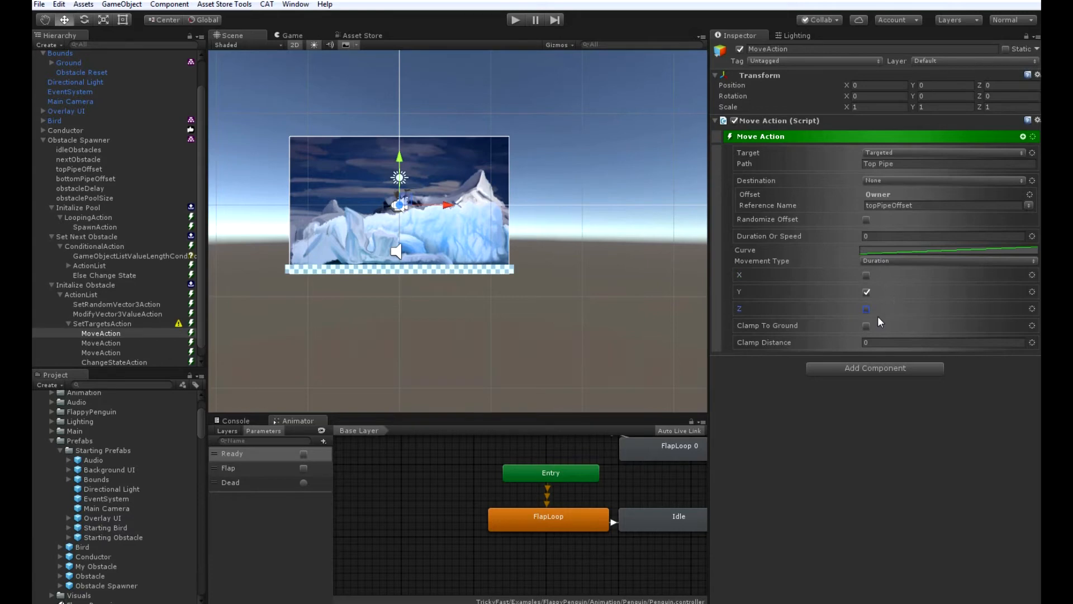
Step: Set the second Move action's target to Targeted and enable its path option with the path Bottom Pipe
left_click(108, 342)
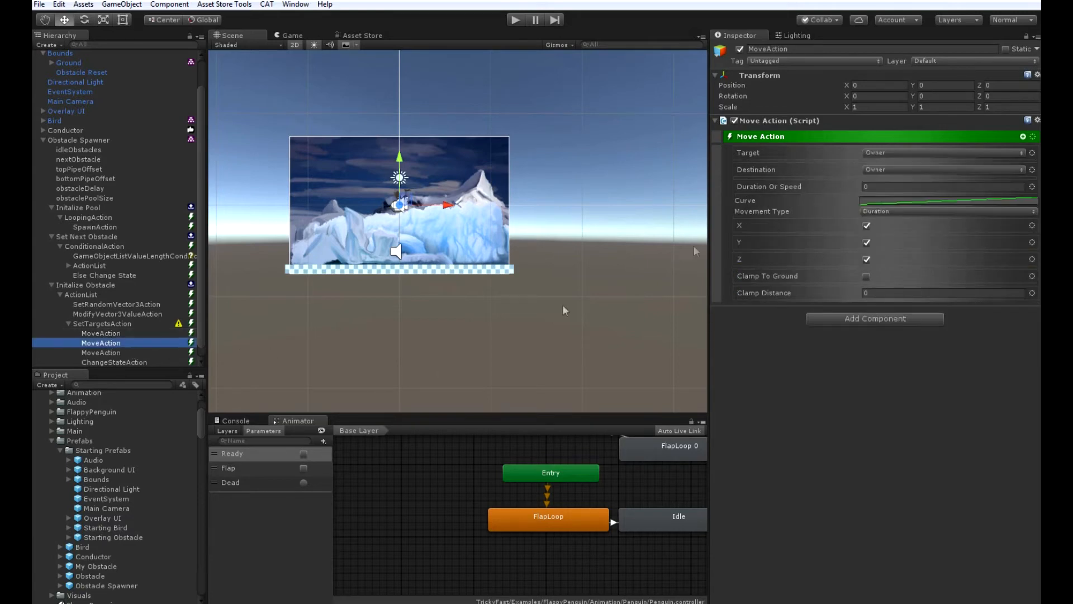
left_click(920, 152)
left_click(924, 205)
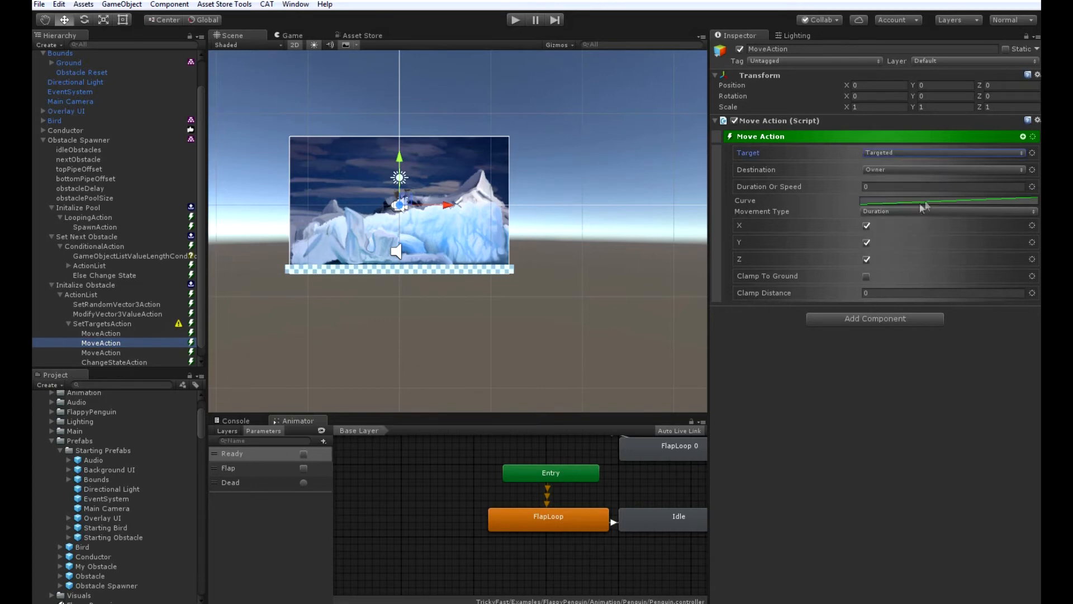
left_click(1032, 152)
mouse_move(1004, 274)
left_click(916, 272)
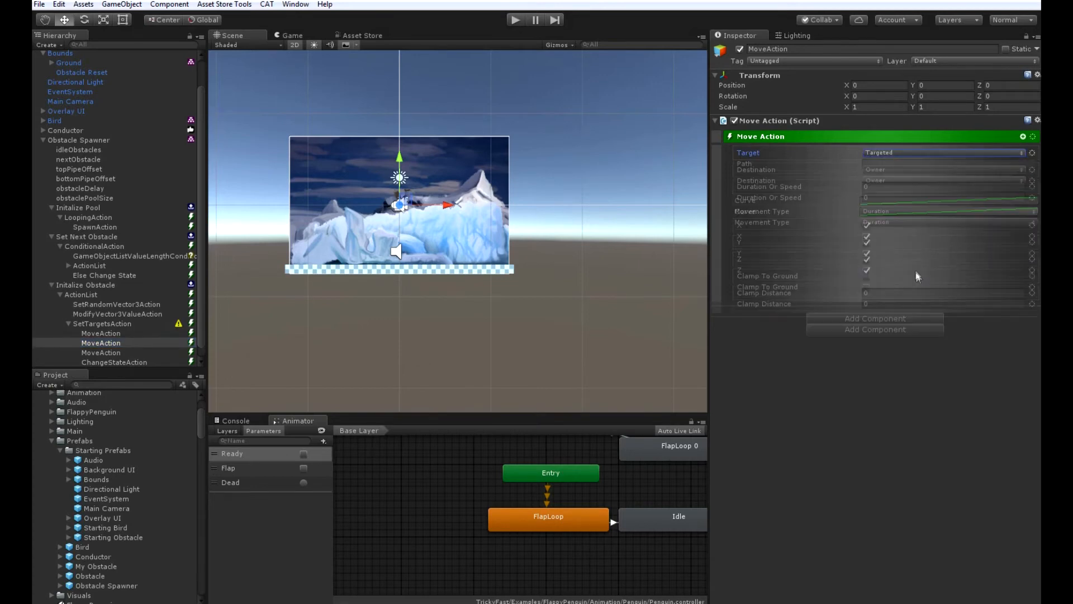
left_click(904, 164)
type("Bo")
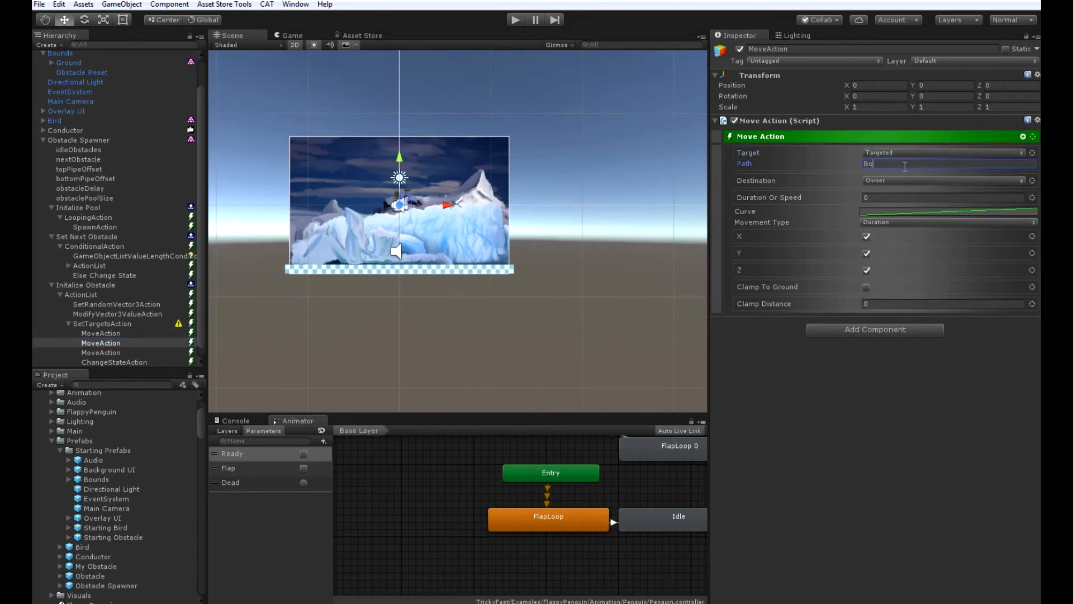
type("ttom Pipe")
Step: Set the Bottom Pipe Move action's destination to None and enable its Use Offset option
left_click(950, 183)
left_click(900, 189)
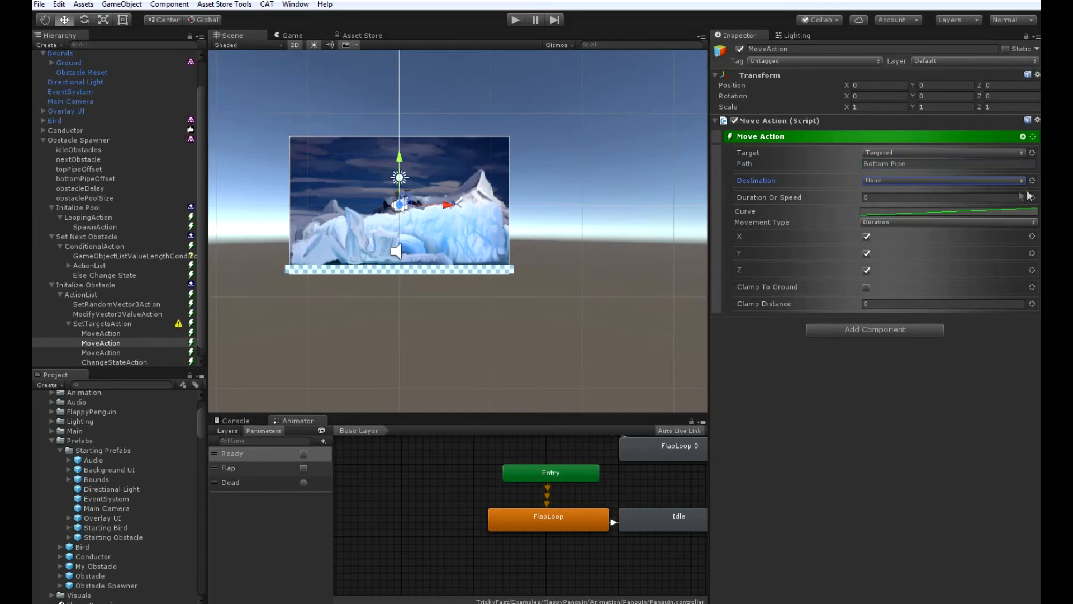
left_click(1032, 181)
mouse_move(992, 294)
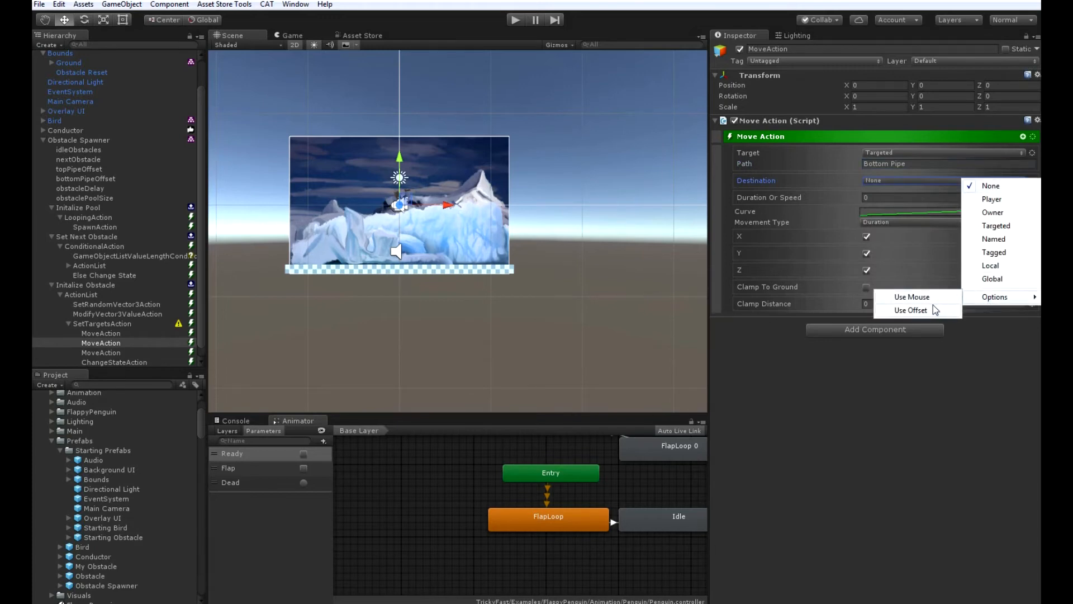
left_click(933, 307)
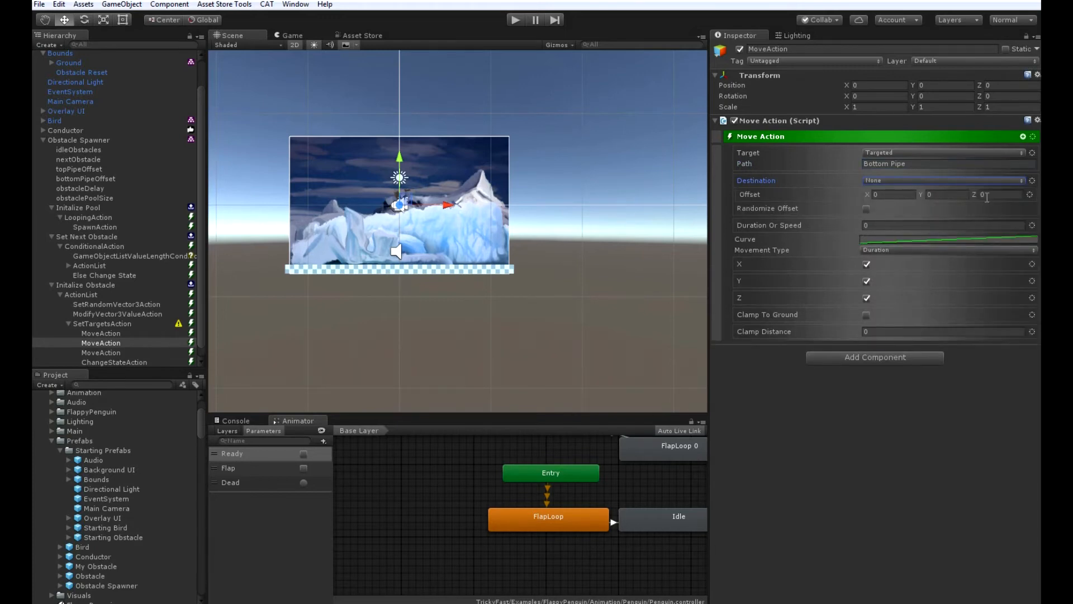
Step: Reference the owner's bottomPipeOffset as the Bottom Pipe Move action's offset and restrict its movement to the Y axis
left_click(1031, 194)
left_click(1022, 229)
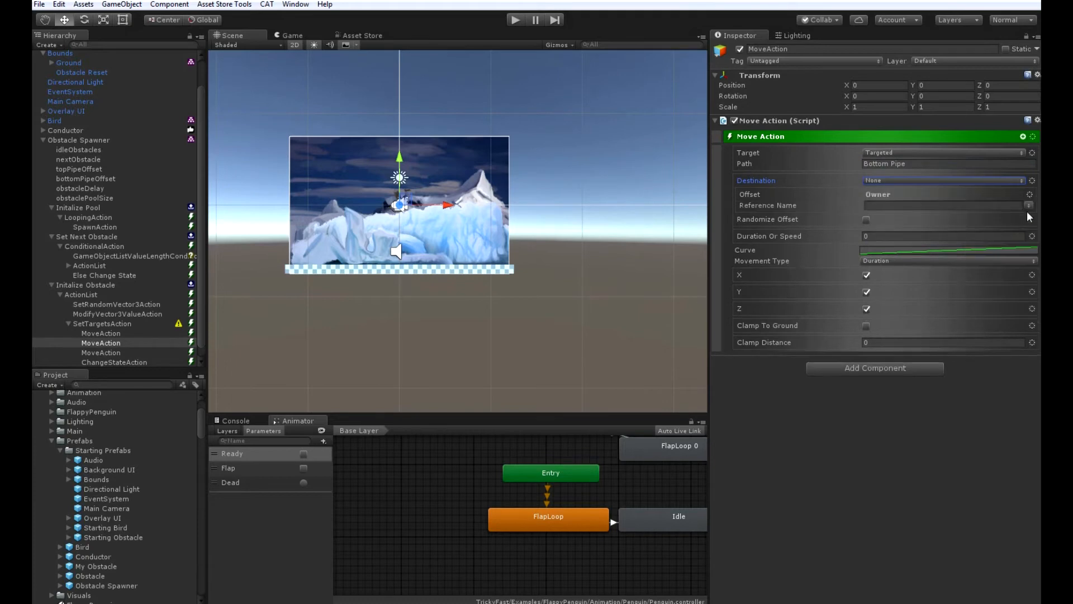
left_click(1029, 206)
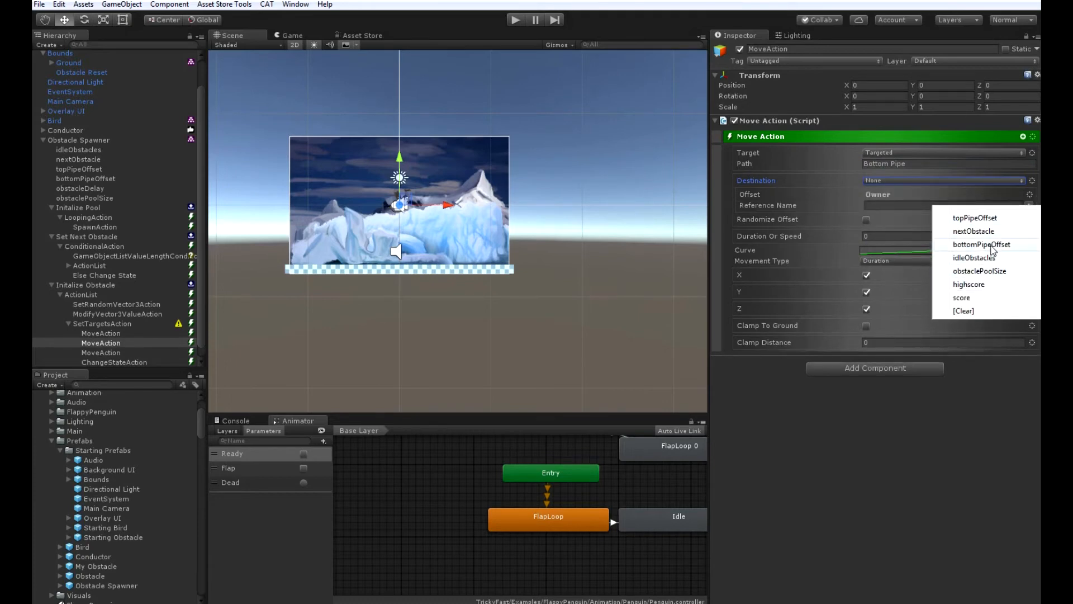
left_click(990, 245)
left_click(867, 275)
left_click(118, 342)
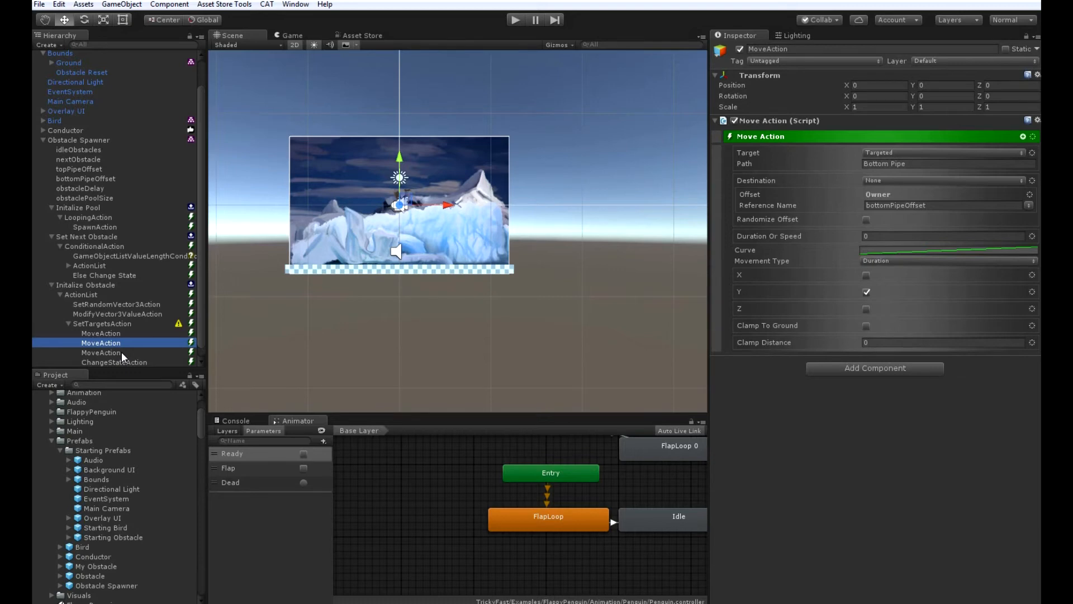
Step: Set the third Move action's target to Targeted and enable Use Offset for its Owner destination
left_click(122, 352)
left_click(905, 154)
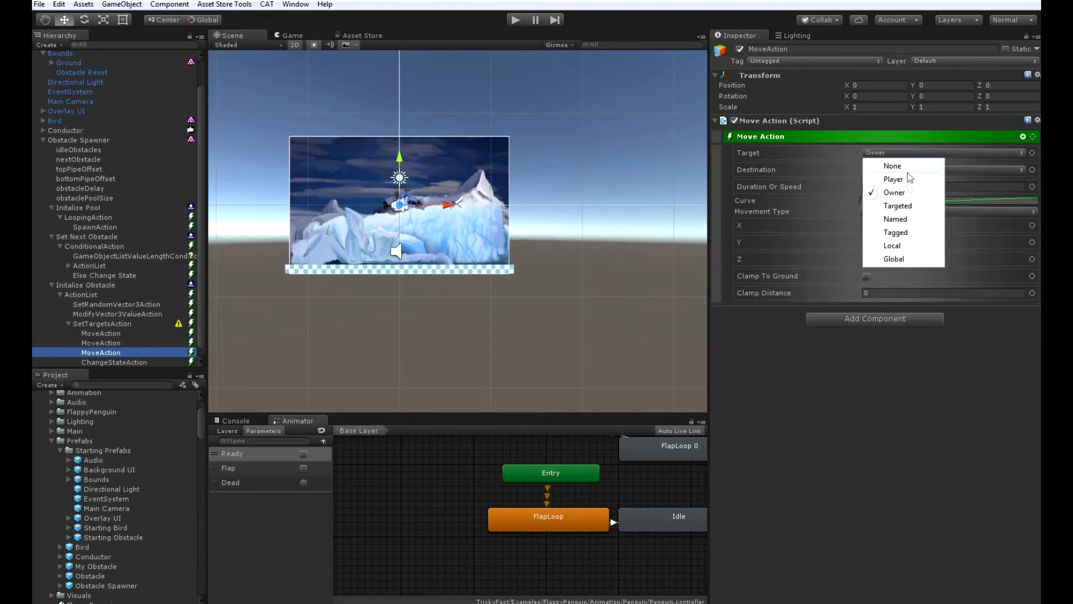
left_click(901, 209)
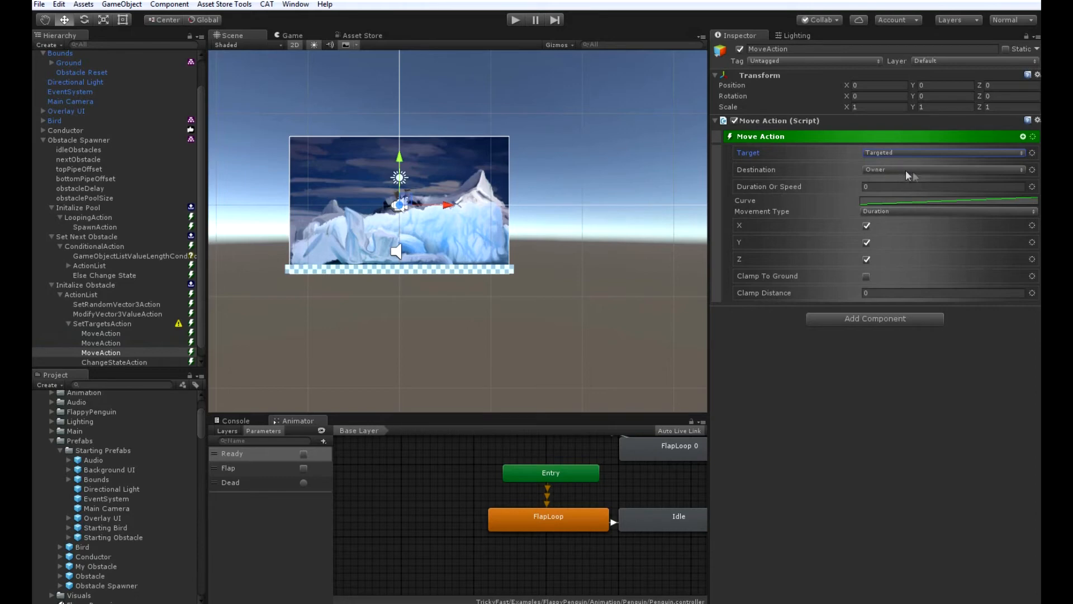
left_click(1023, 170)
mouse_move(1003, 288)
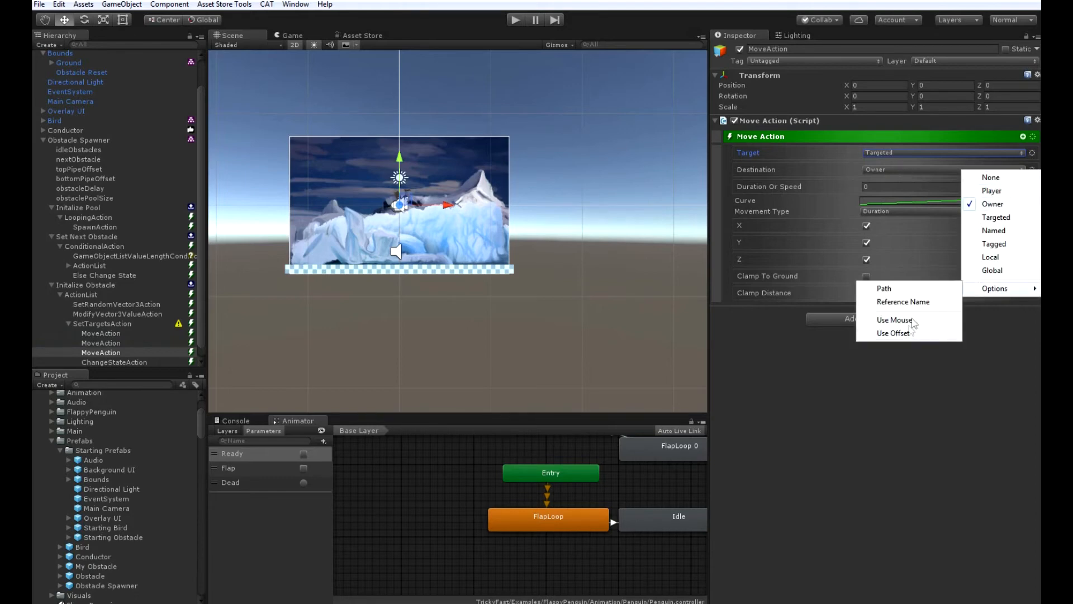
left_click(894, 333)
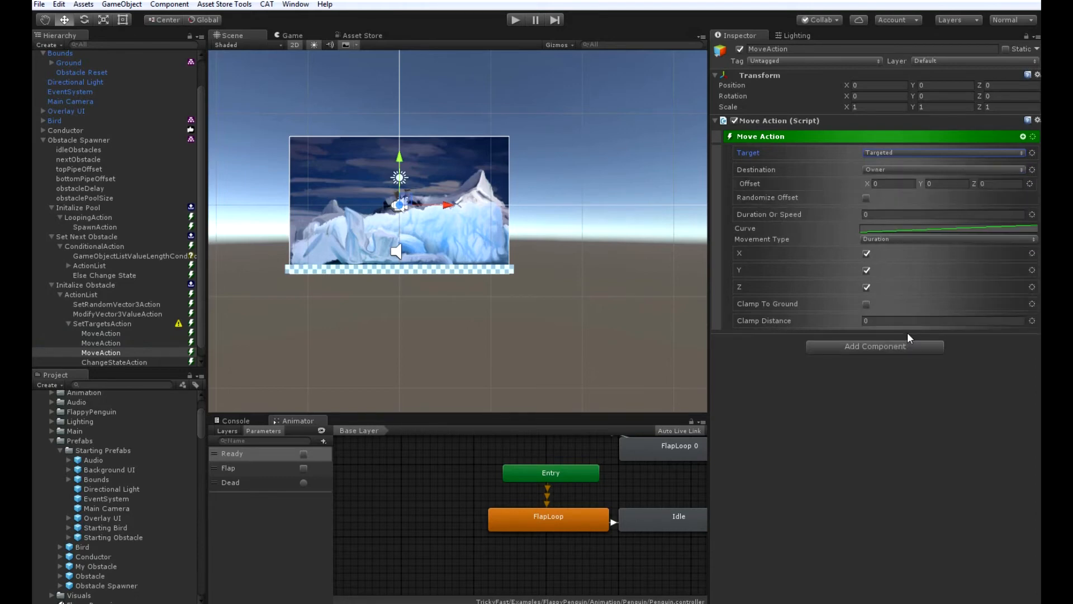
Step: Set the third Move action's Y offset to 2.5, enable Randomize Offset and disable its Z movement
left_click(949, 184)
type("2.5")
left_click(866, 198)
left_click(866, 287)
Step: Configure the Change State action under Set Targets with target Targeted and state name Move
key("Down")
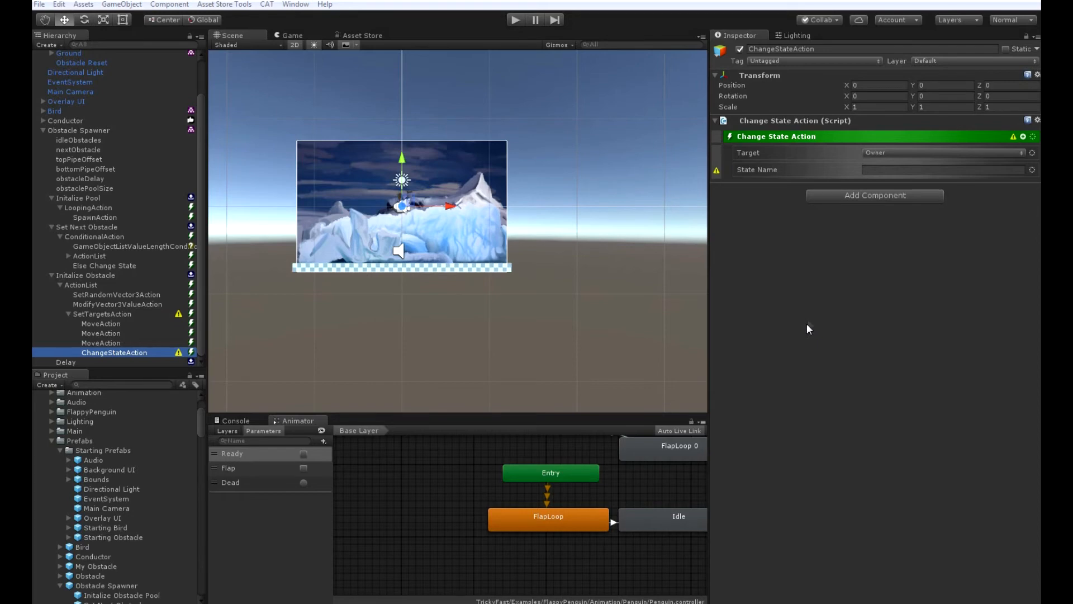
left_click(897, 154)
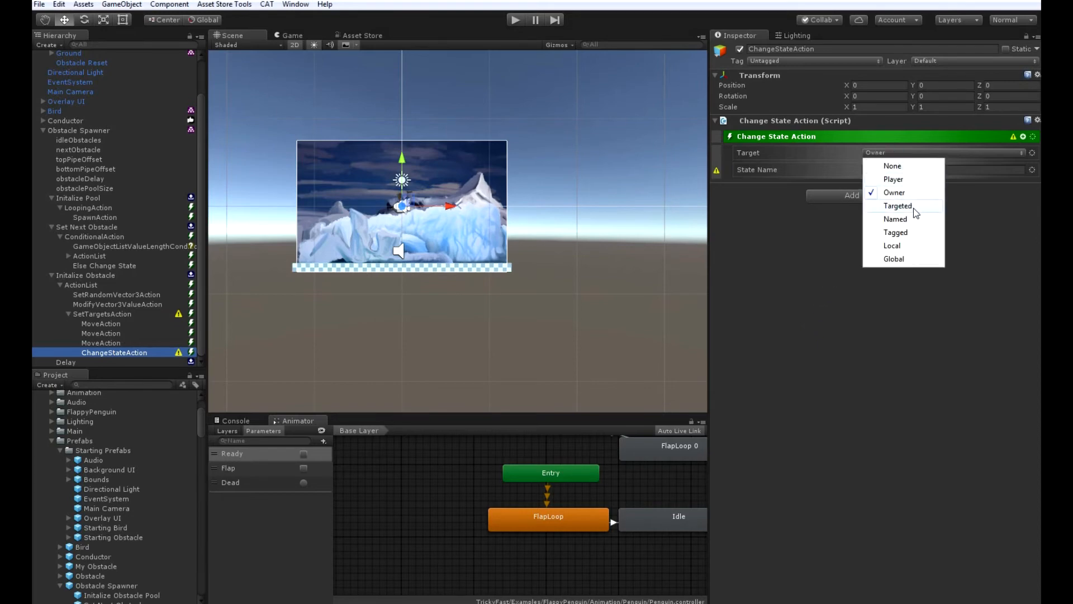
left_click(912, 207)
left_click(921, 170)
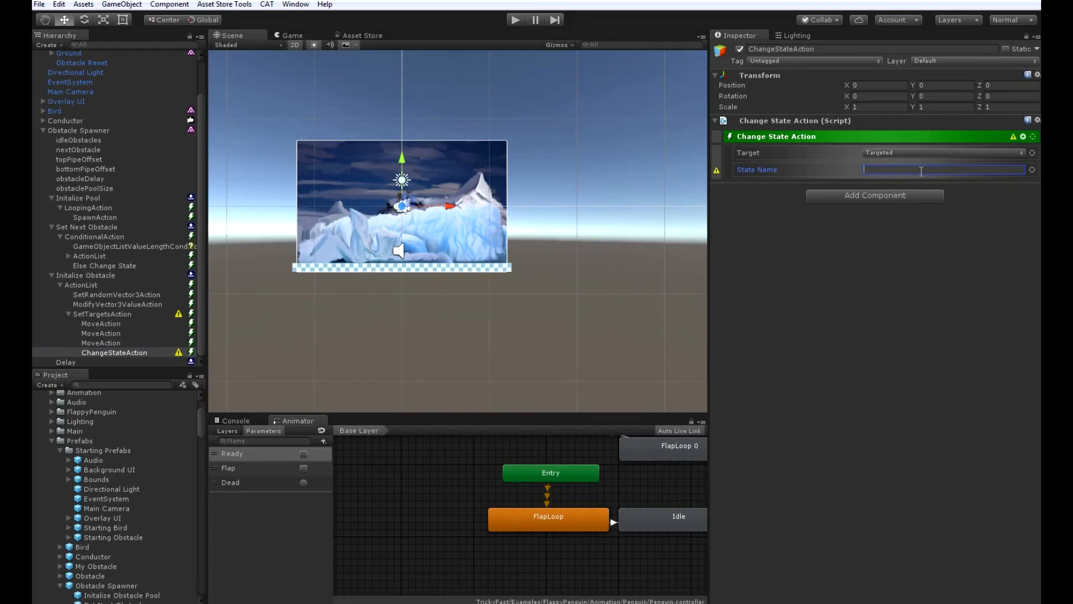
type("Move")
Step: Collapse the Set Targets action and add a Change State action as a child of Initalize Obstacle's action list
left_click(69, 313)
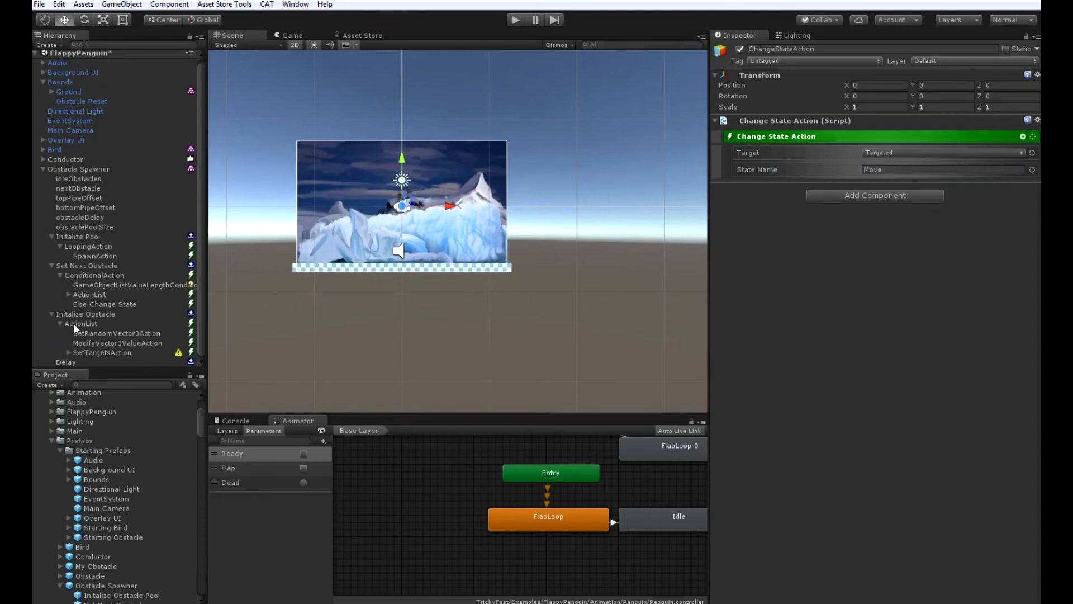
left_click(75, 324)
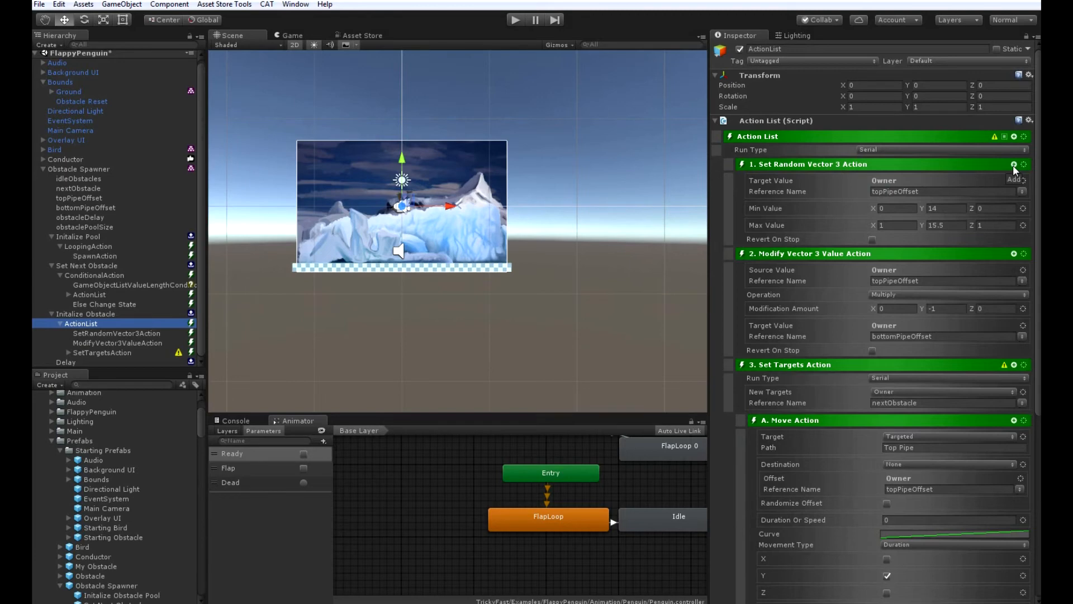
left_click(1014, 134)
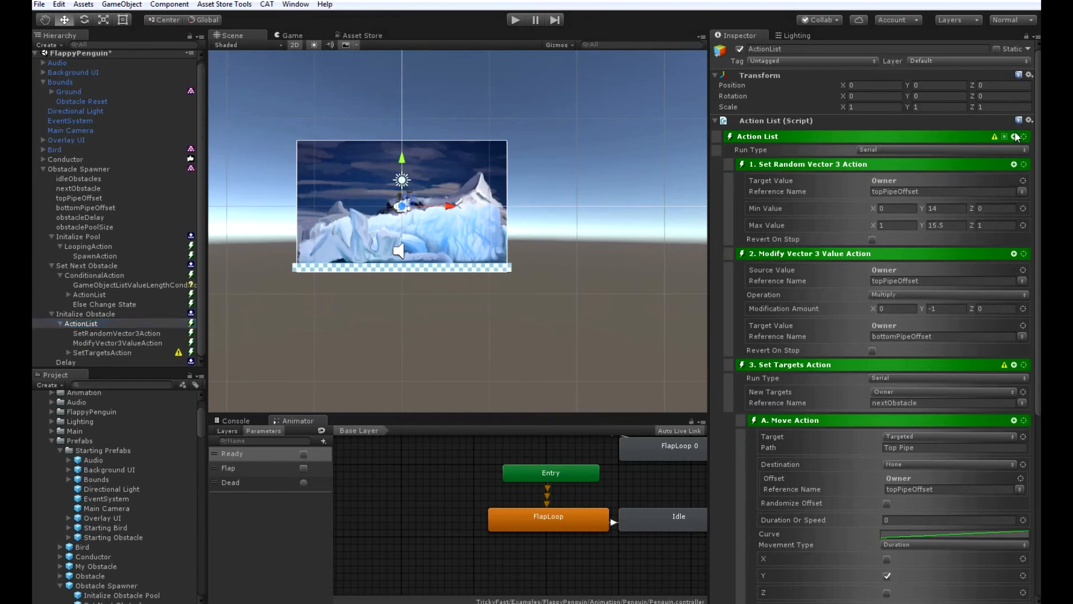
left_click(1014, 133)
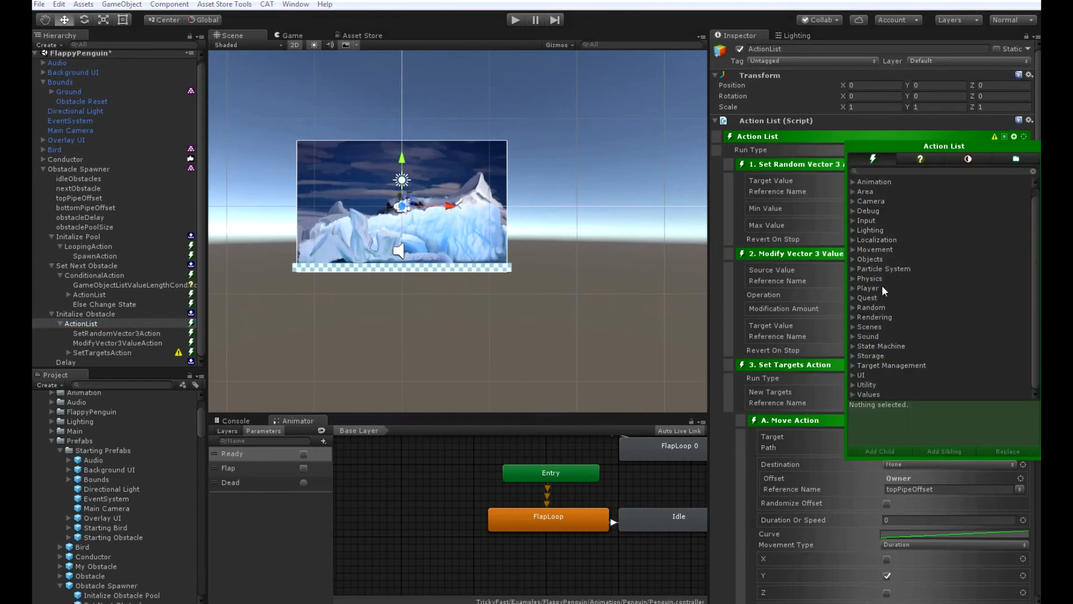
left_click(852, 345)
left_click(941, 356)
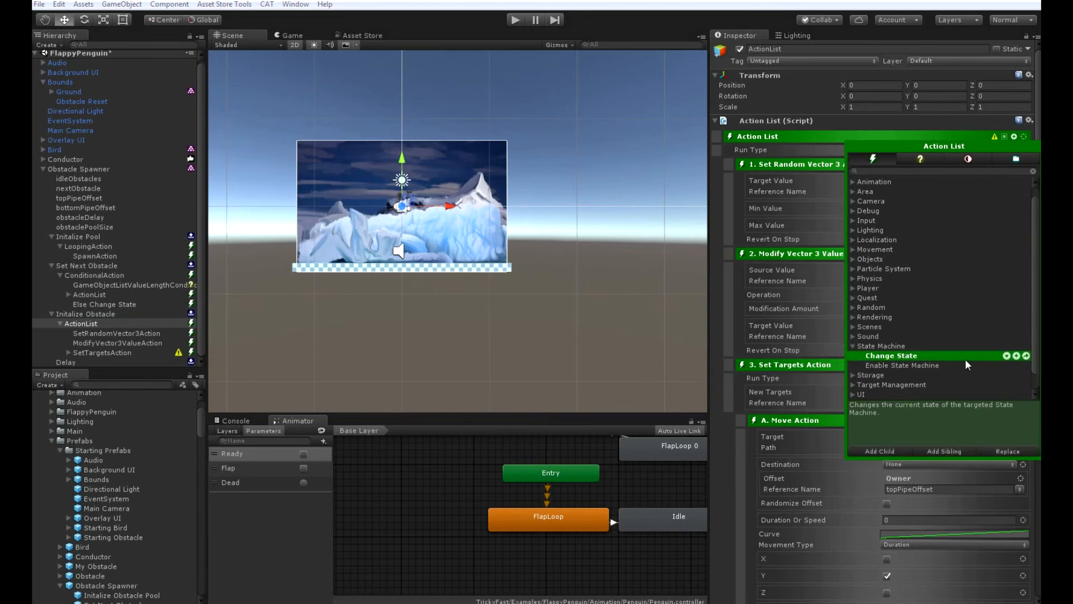
left_click(1008, 356)
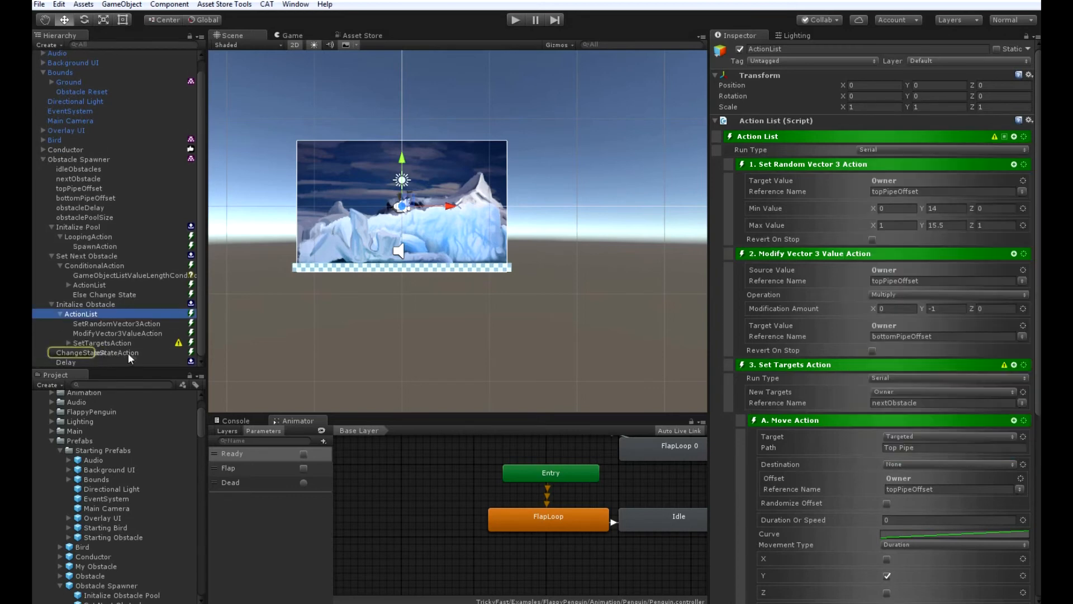
Step: Set the state name to Delay in the Change State action at the end of Initalize Obstacle's action list
left_click(125, 353)
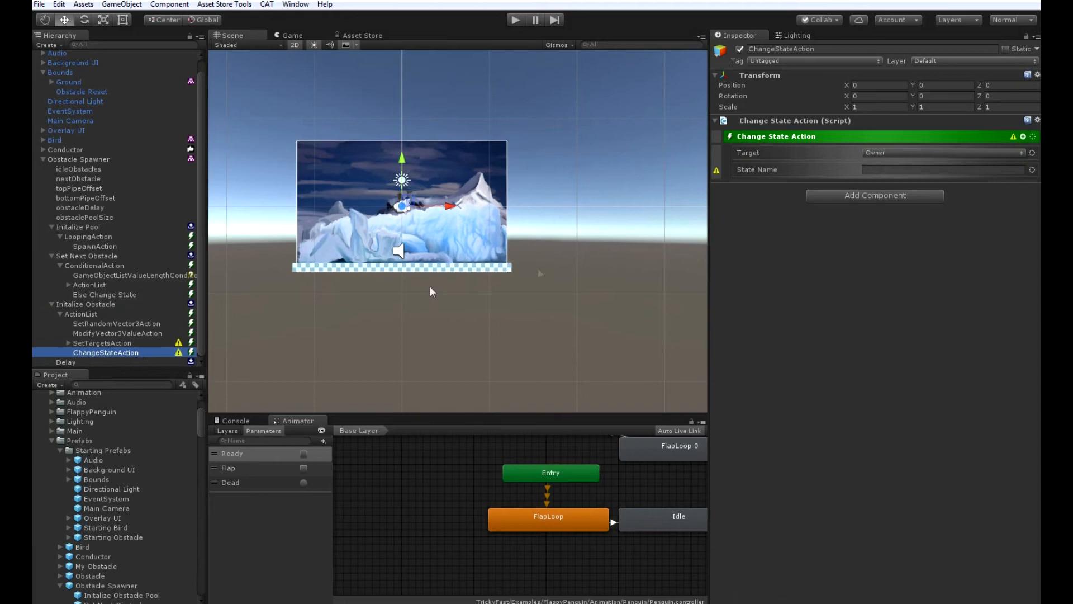
left_click(901, 170)
type("D")
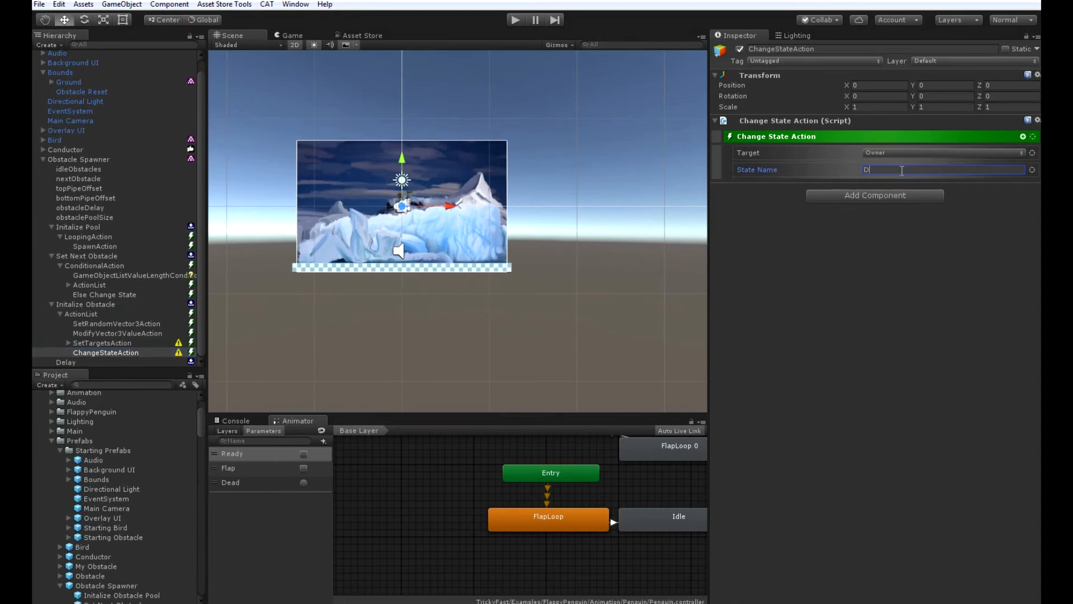
type("elay")
Step: Add an Action List as a child of the Delay state
left_click(79, 361)
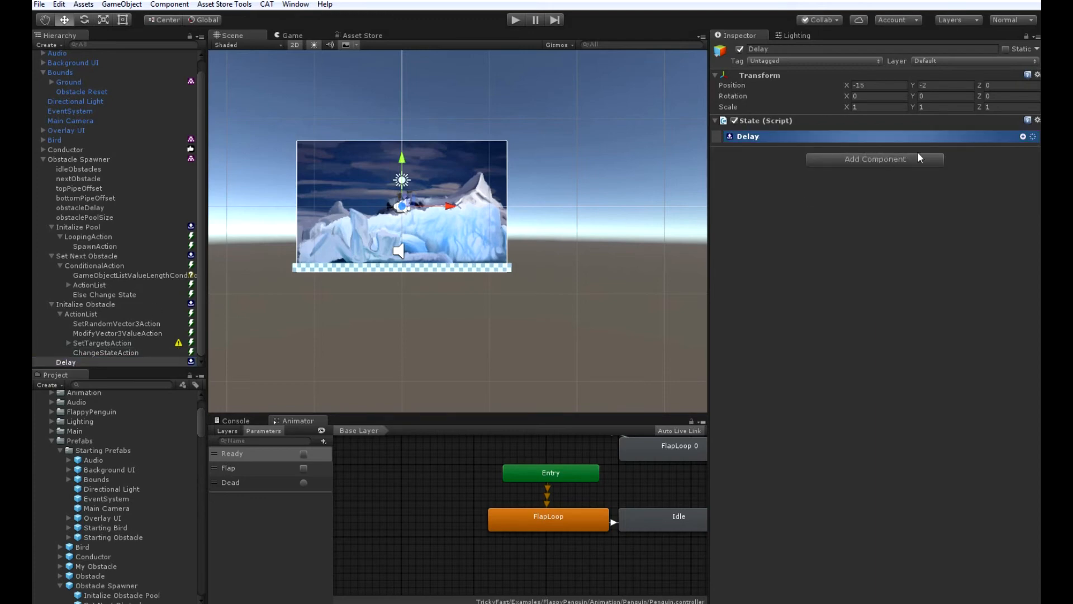
left_click(1022, 137)
type("ac")
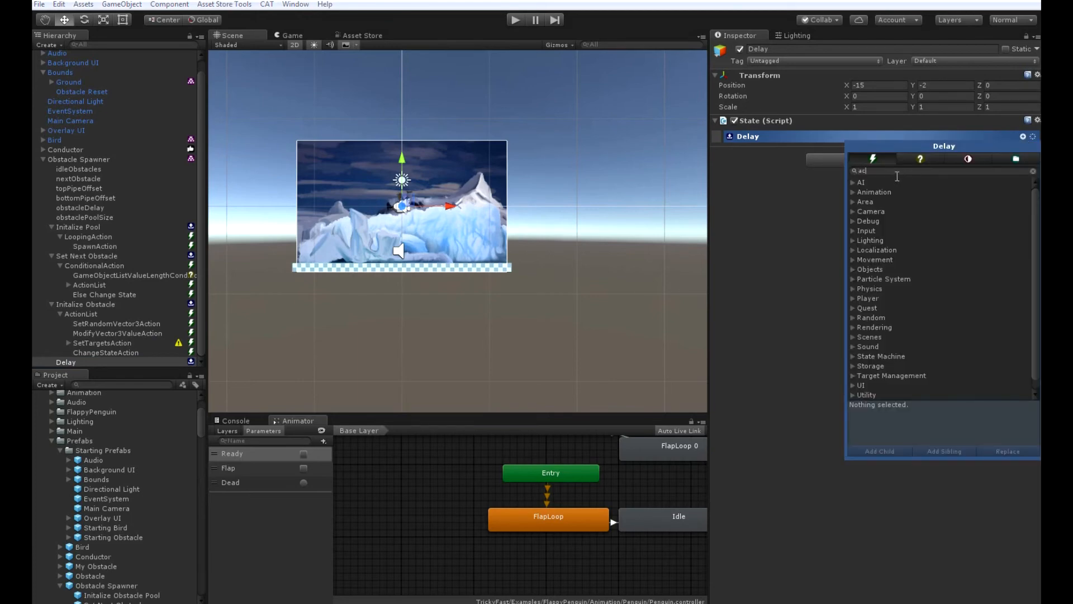
type("tion")
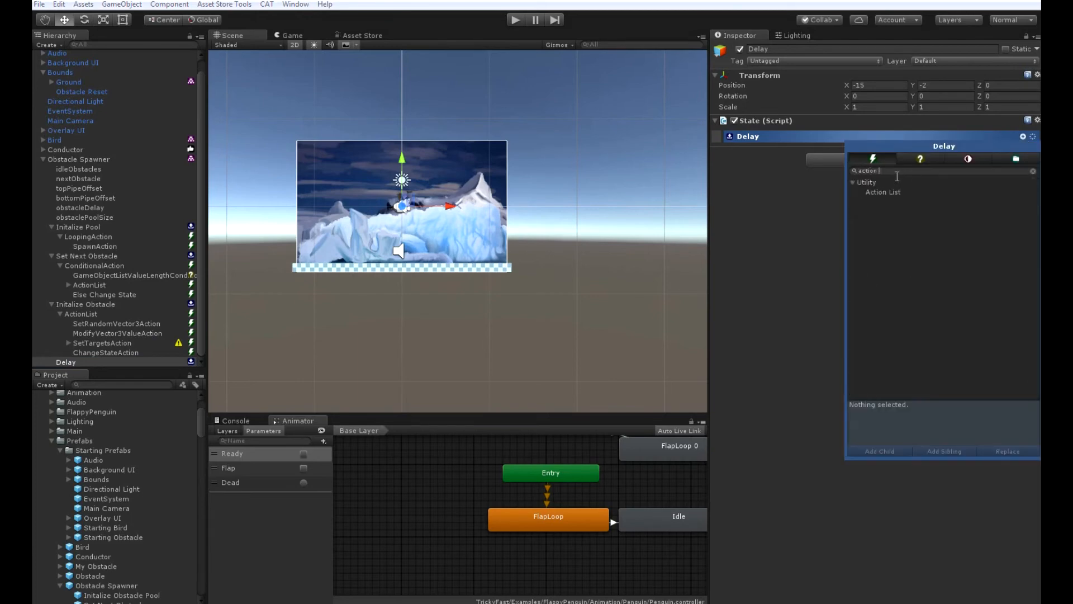
left_click(912, 194)
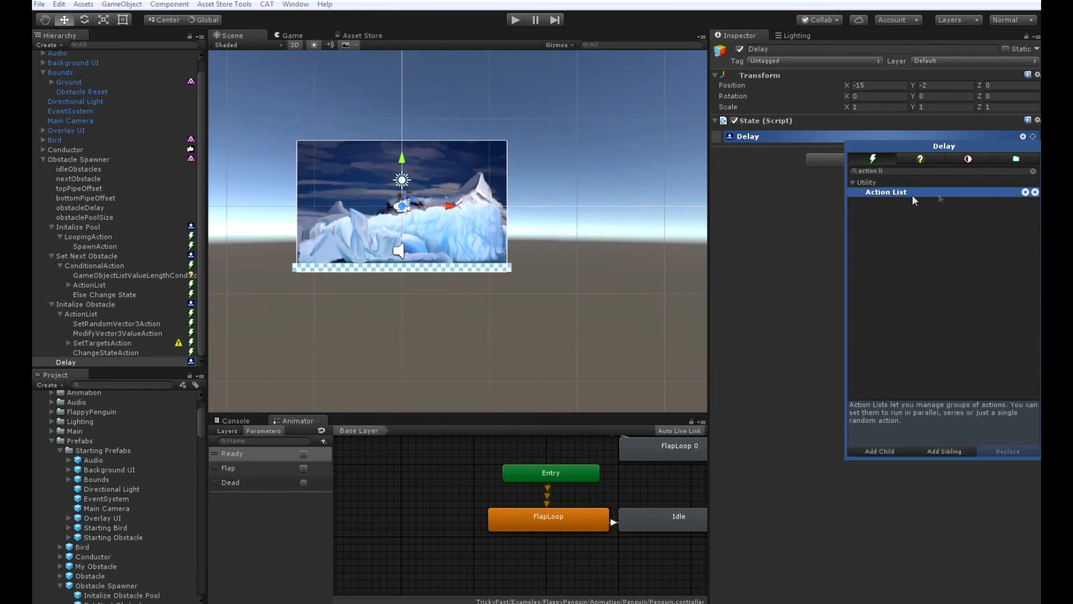
left_click(1025, 192)
Step: Add a Delayed Action and a Change State action as children of the Delay state's action list
left_click(1023, 151)
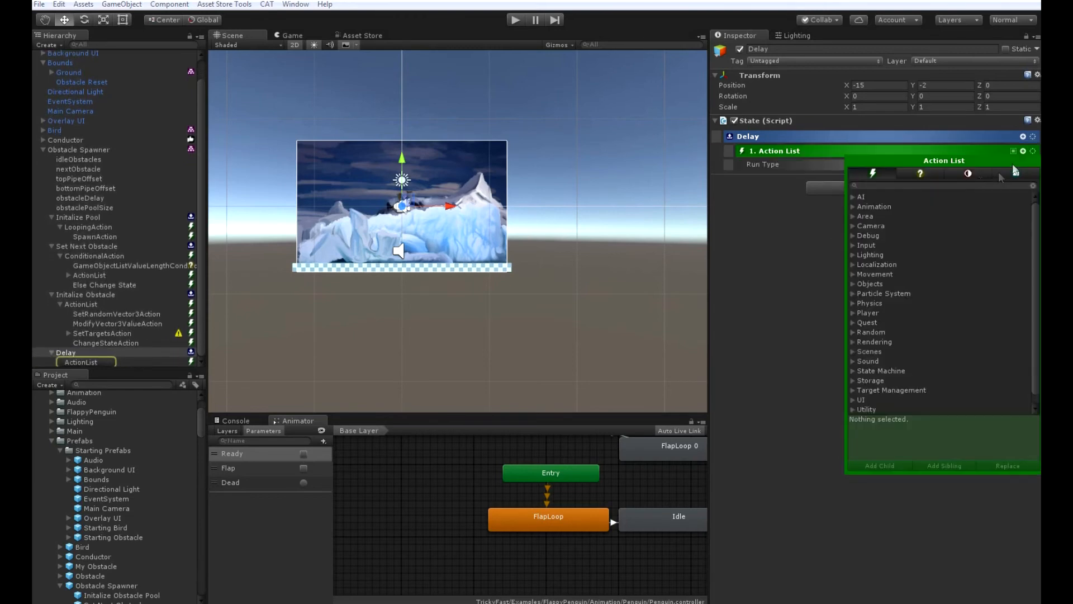
type("del")
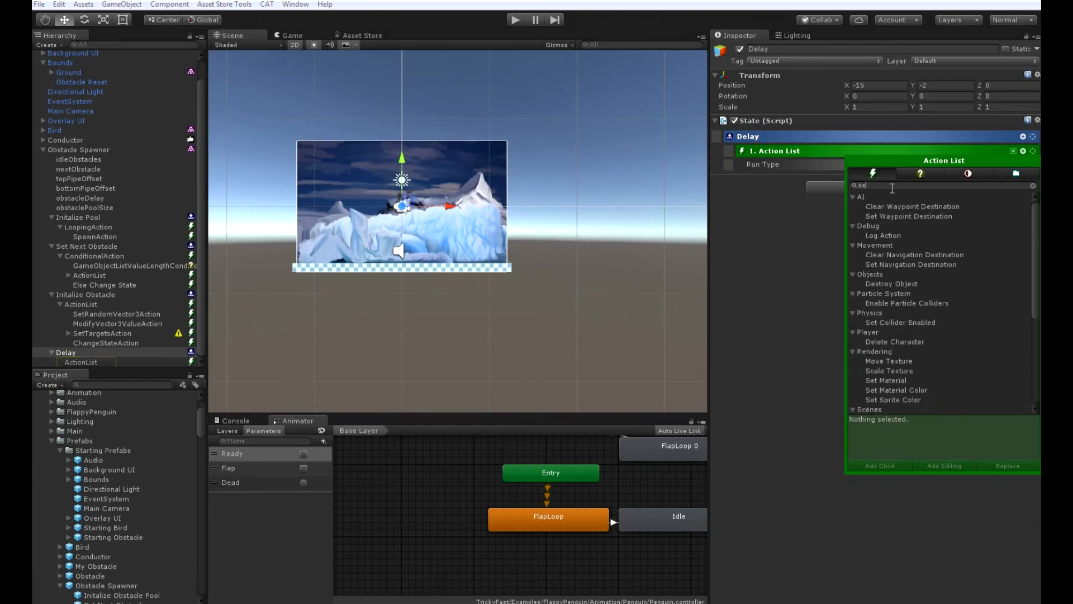
left_click(909, 227)
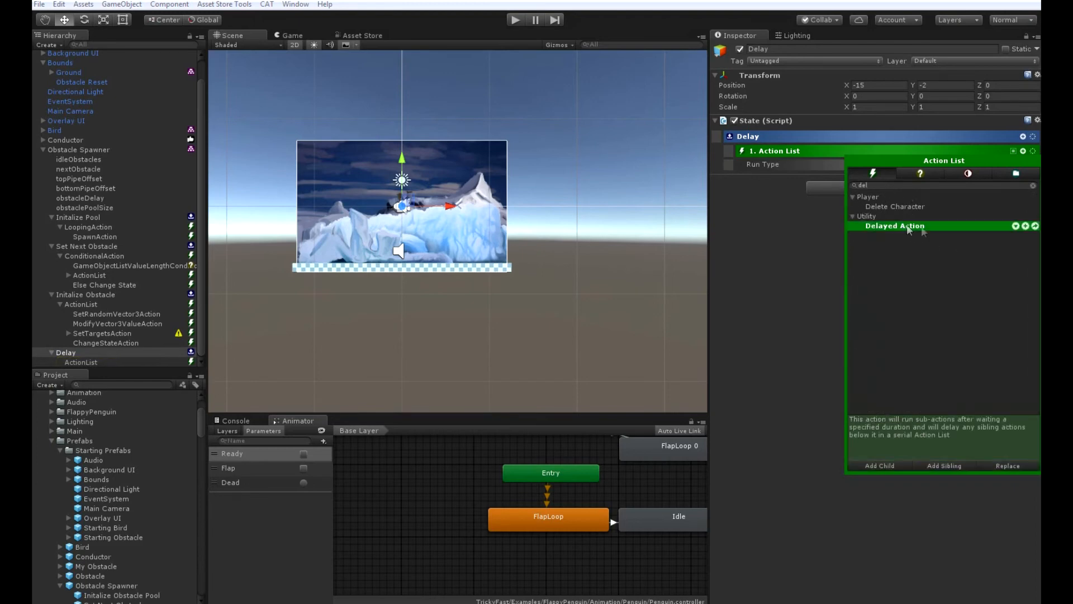
left_click(1015, 226)
left_click(945, 187)
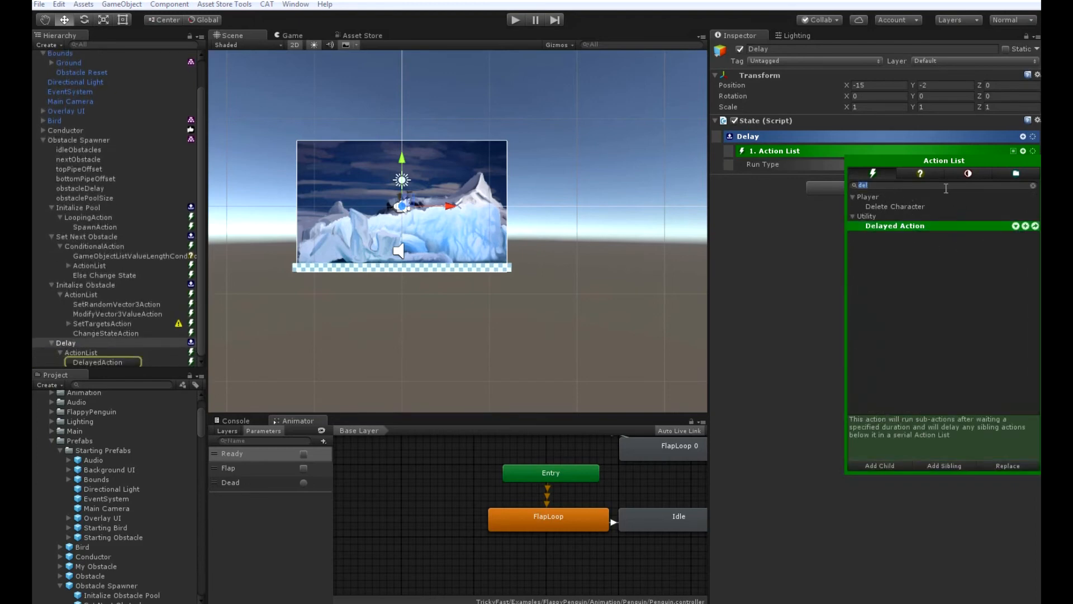
type("change")
left_click(910, 226)
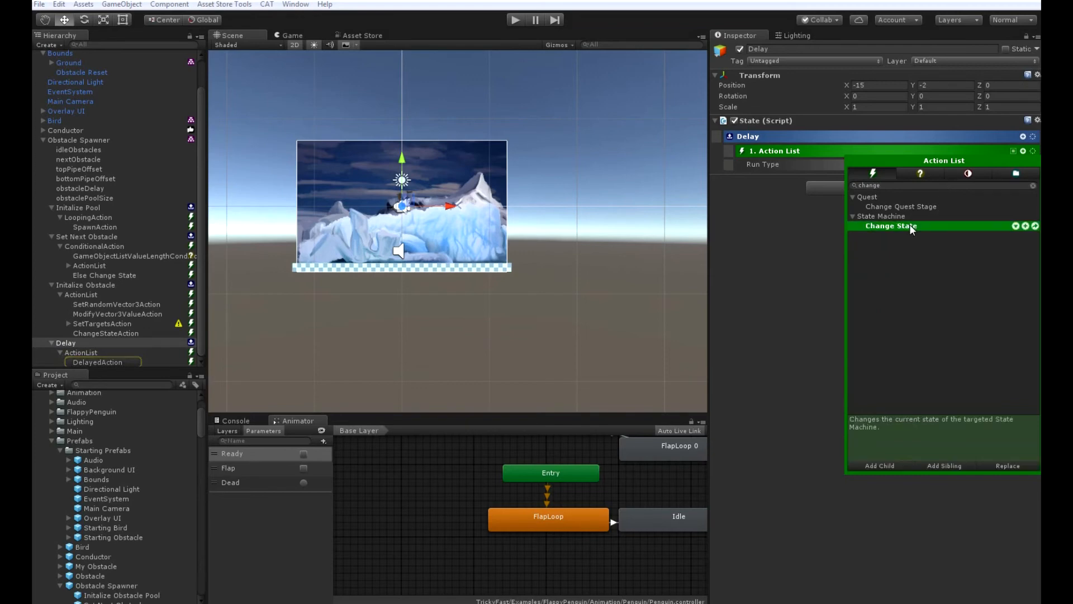
left_click(1017, 227)
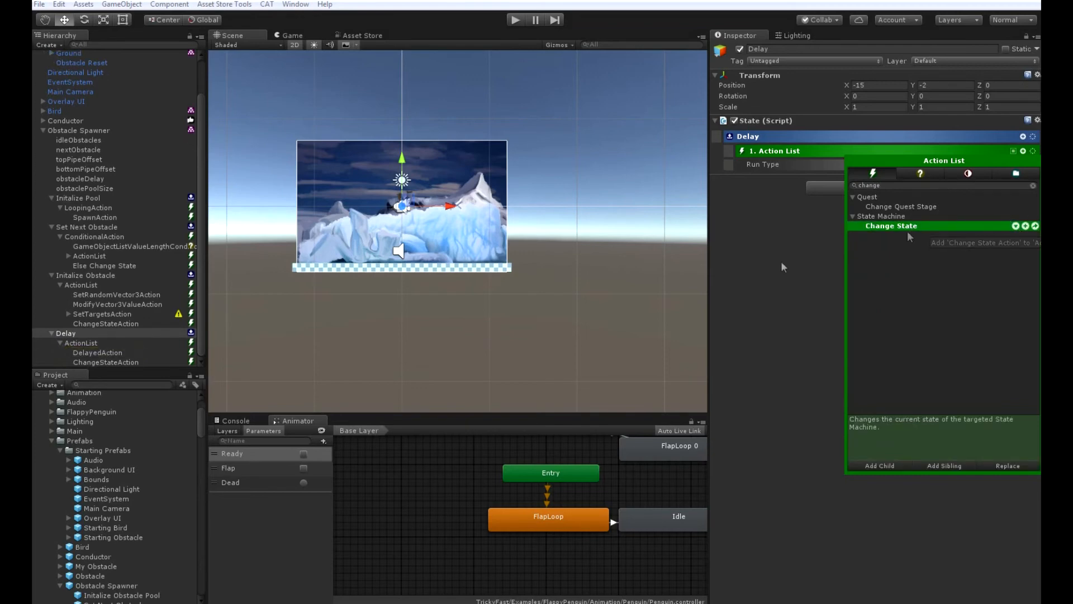
Step: Make the Delayed Action take its duration from the Owner with the reference name obstacleDelay
left_click(102, 351)
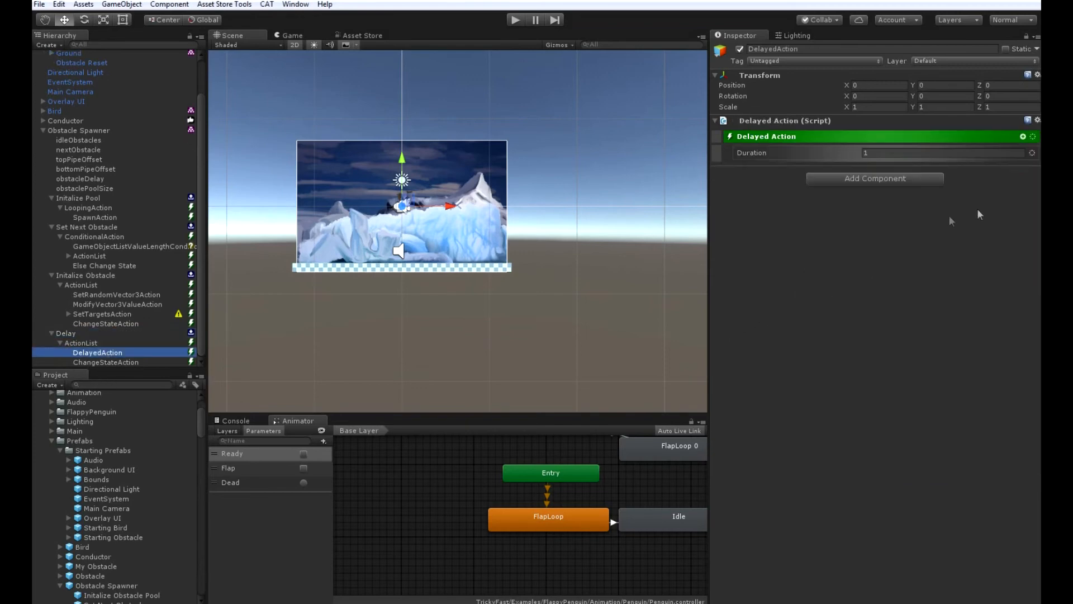
left_click(1032, 153)
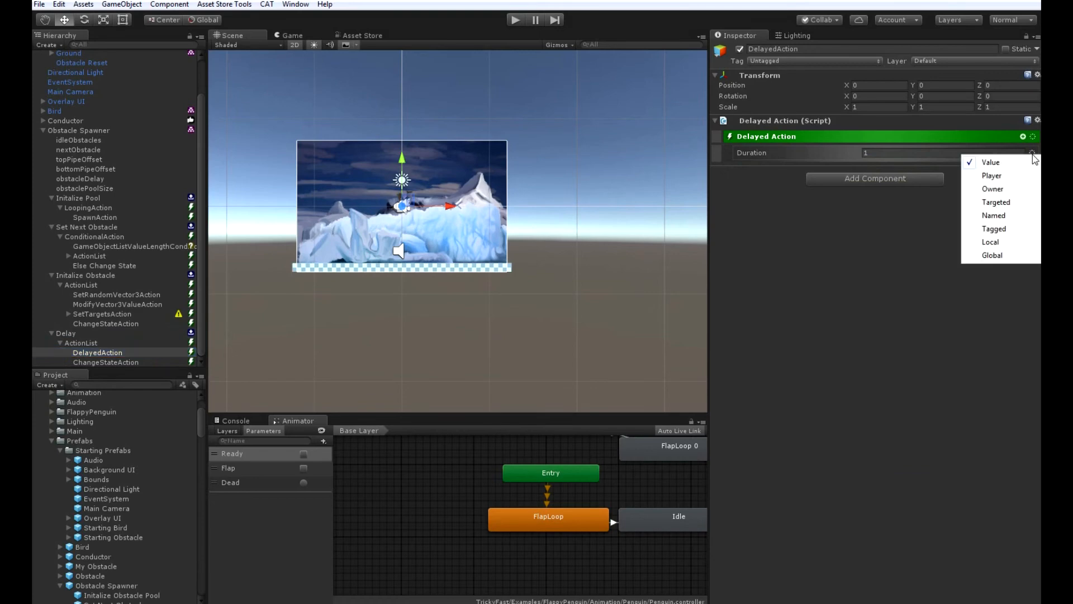
left_click(1013, 189)
left_click(883, 164)
type("io")
key("BackSpace")
key("BackSpace")
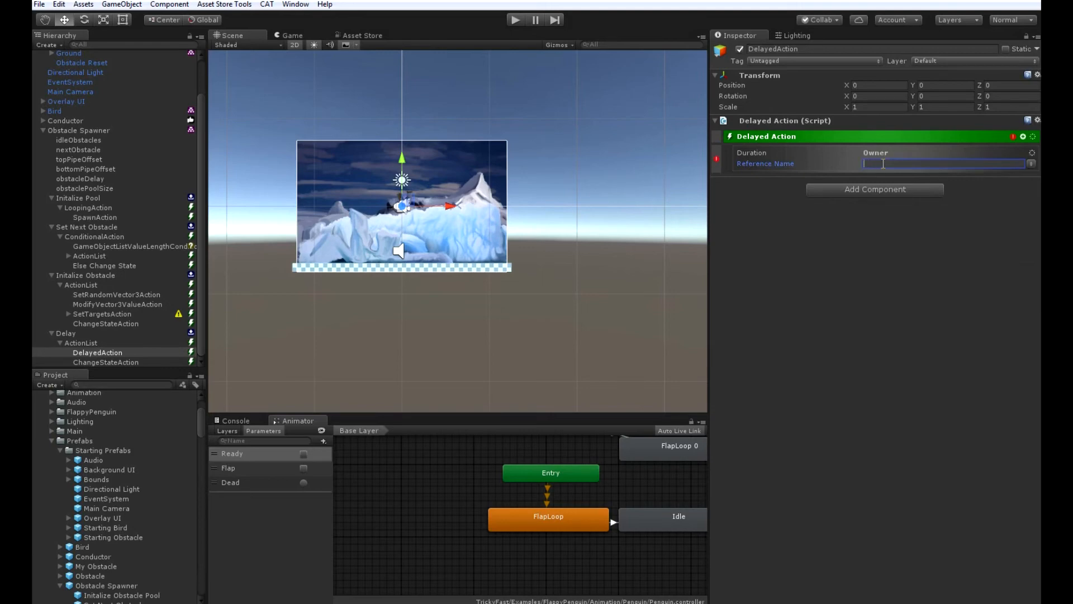
type("obstacleDelay")
Step: Set the value of the Obstacle Spawner's obstacleDelay variable to 1.25
left_click(99, 179)
left_click(874, 152)
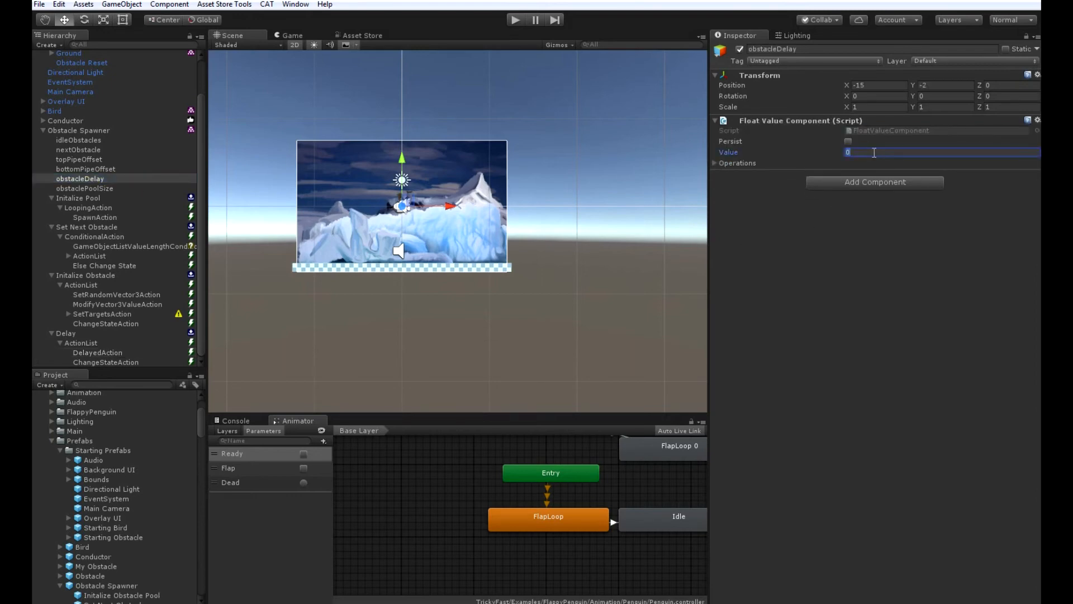
type("1,25")
Step: Set the state name of the Change State action in the Delay state to Set Next Obstacle
left_click(110, 352)
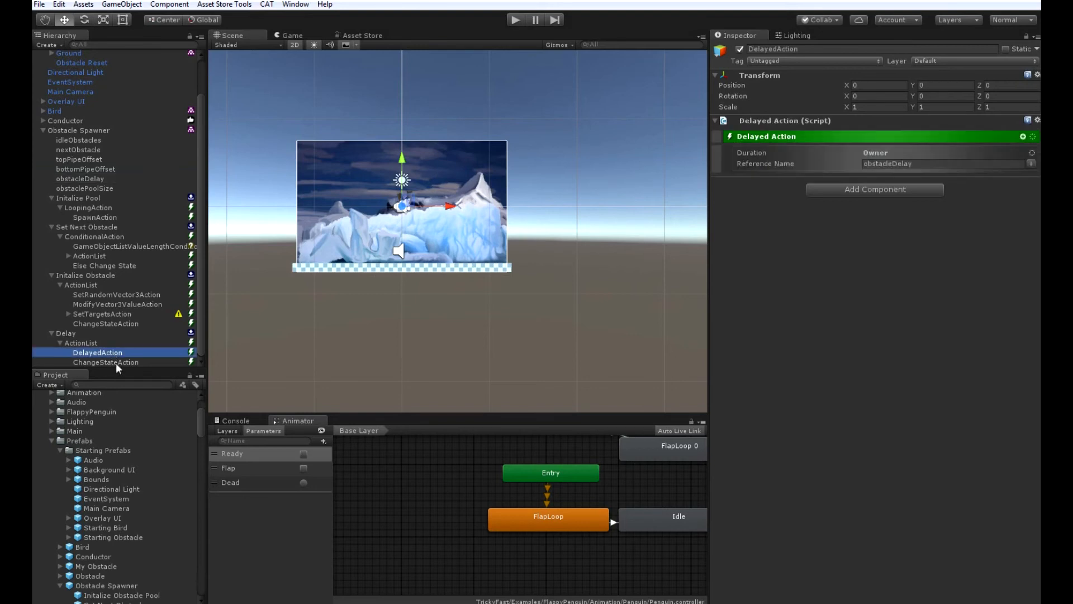
left_click(116, 361)
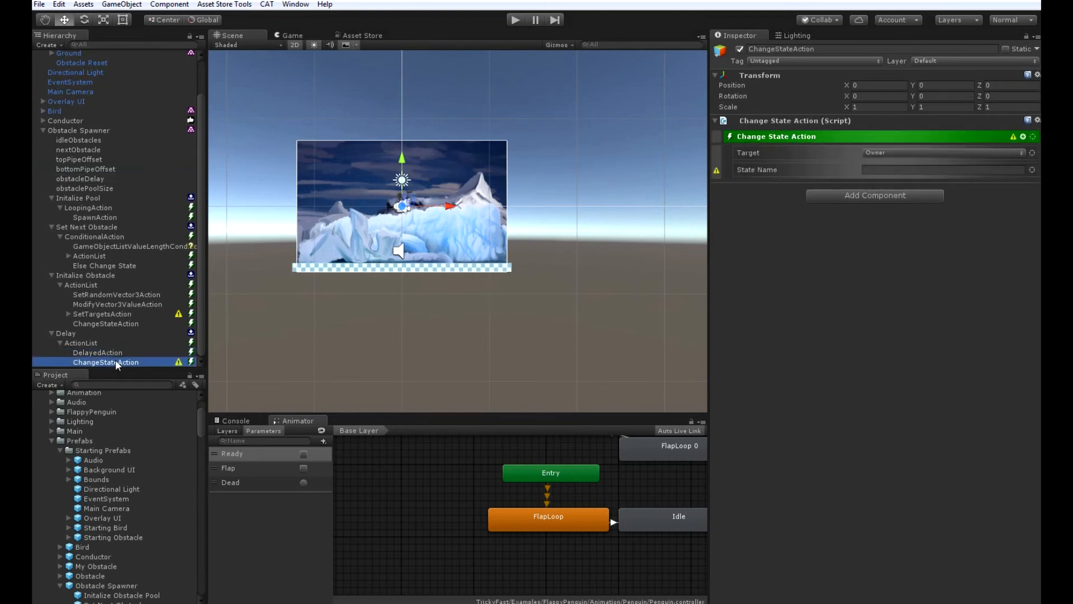
left_click(944, 169)
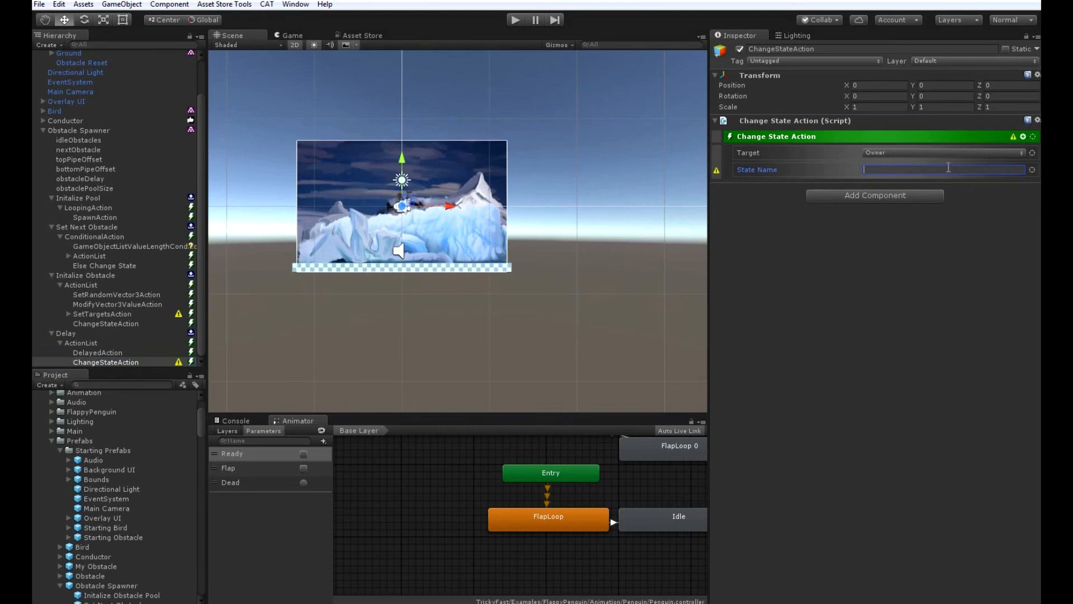
type("Set Next Obstacle")
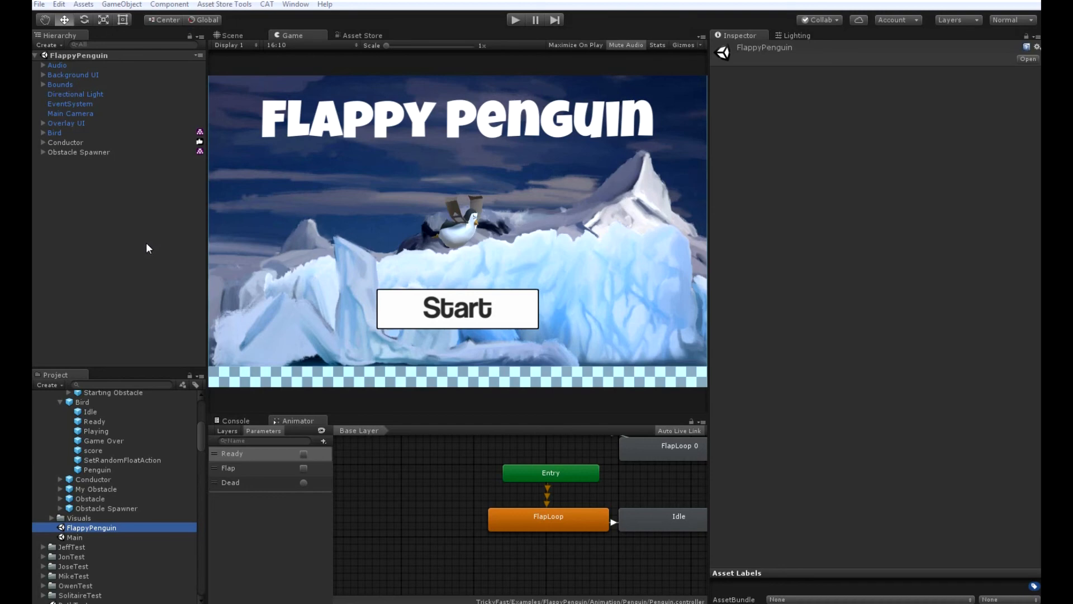
Step: Set the Obstacle Spawner state machine's initial state to Initalize Pool
left_click(92, 151)
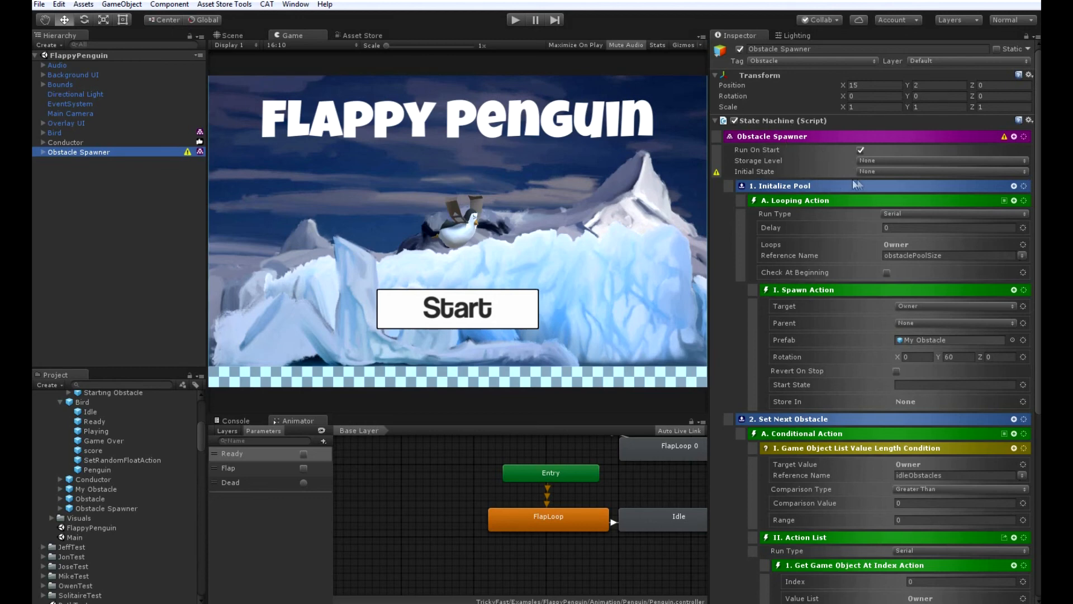
left_click(872, 171)
left_click(886, 197)
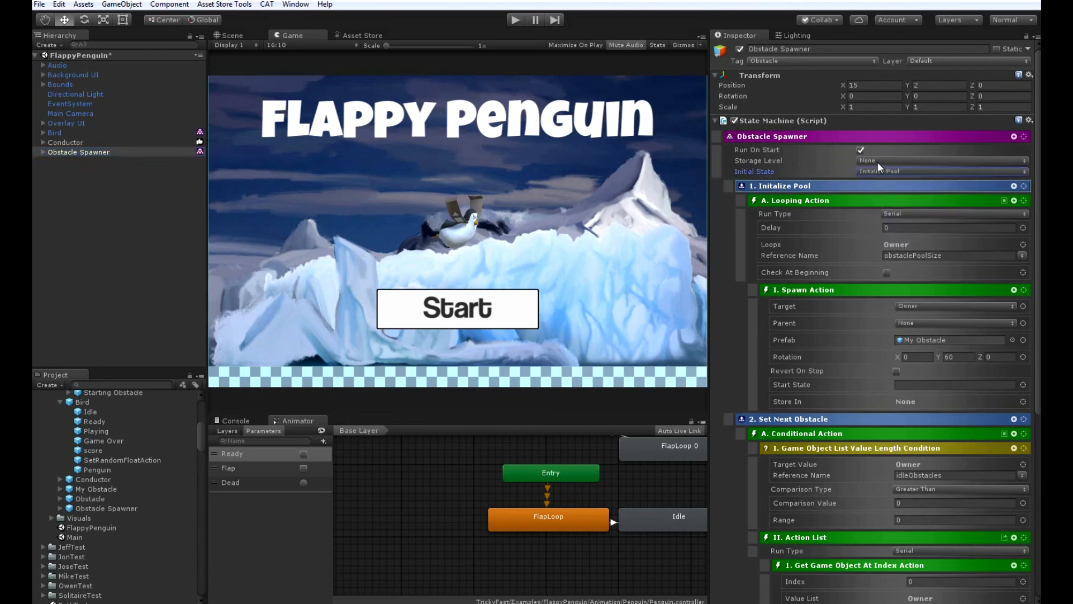
Step: Set the initial state of the My Obstacle prefab's state machine to Disable
left_click(98, 489)
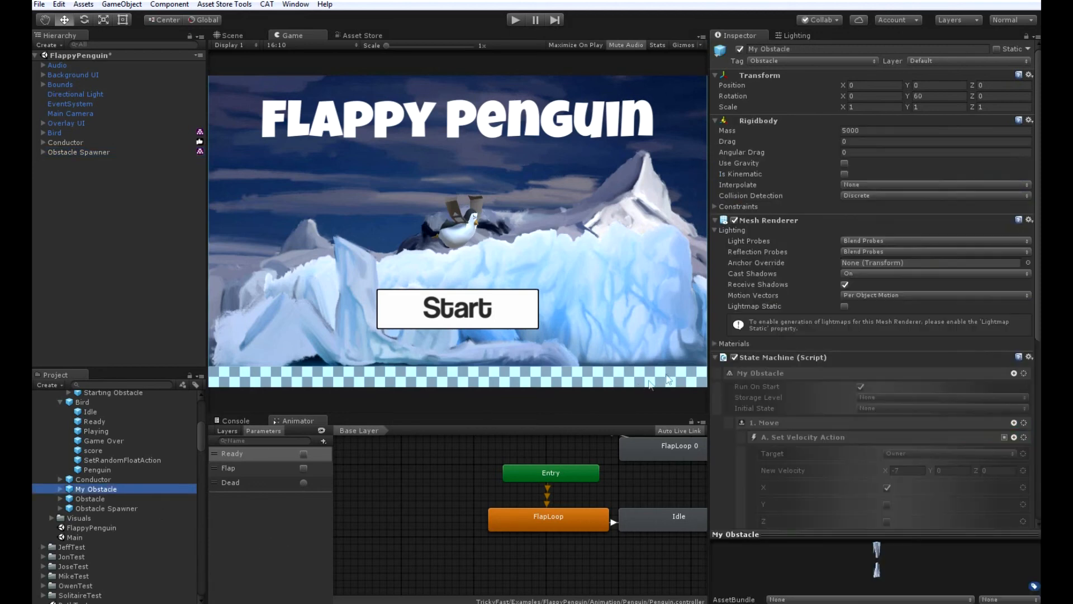
left_click(873, 408)
left_click(889, 448)
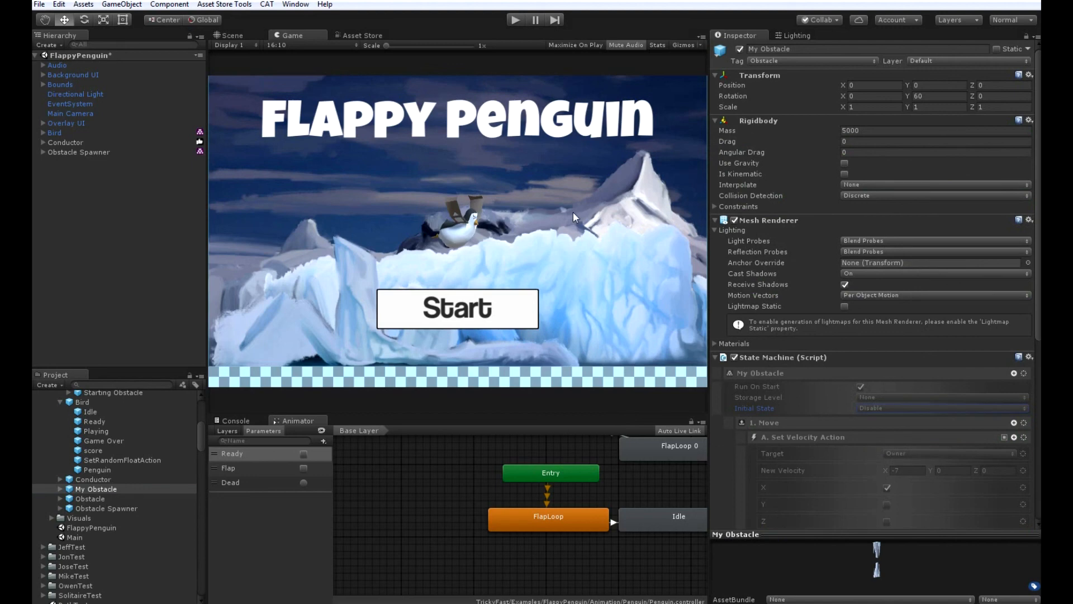
Step: Play-test the scene by starting a round, flapping the penguin through the spawned obstacles, and dismissing the game-over dialog
left_click(515, 20)
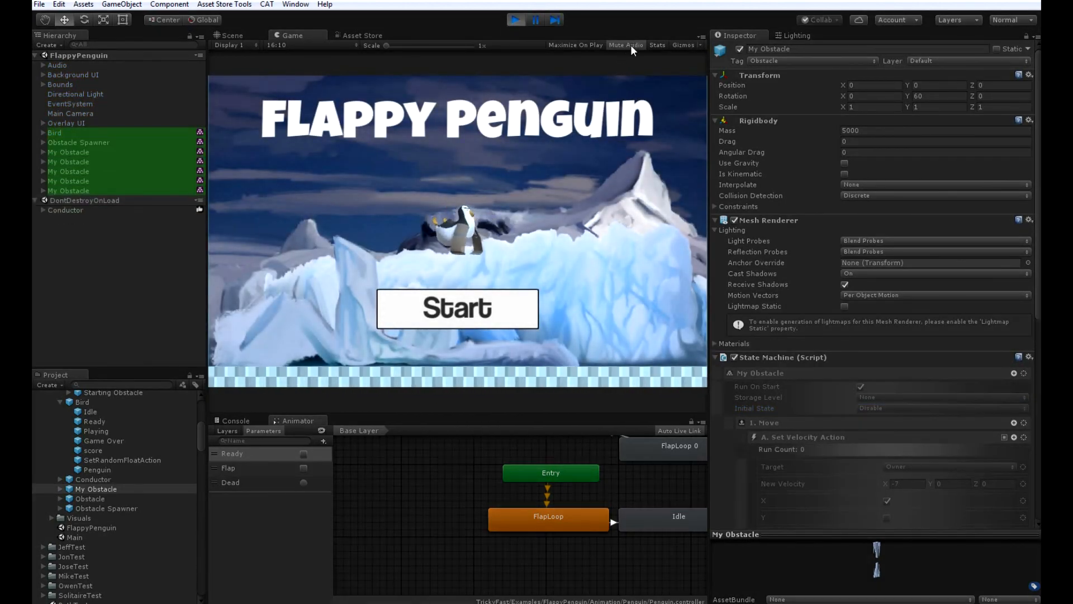
left_click(492, 317)
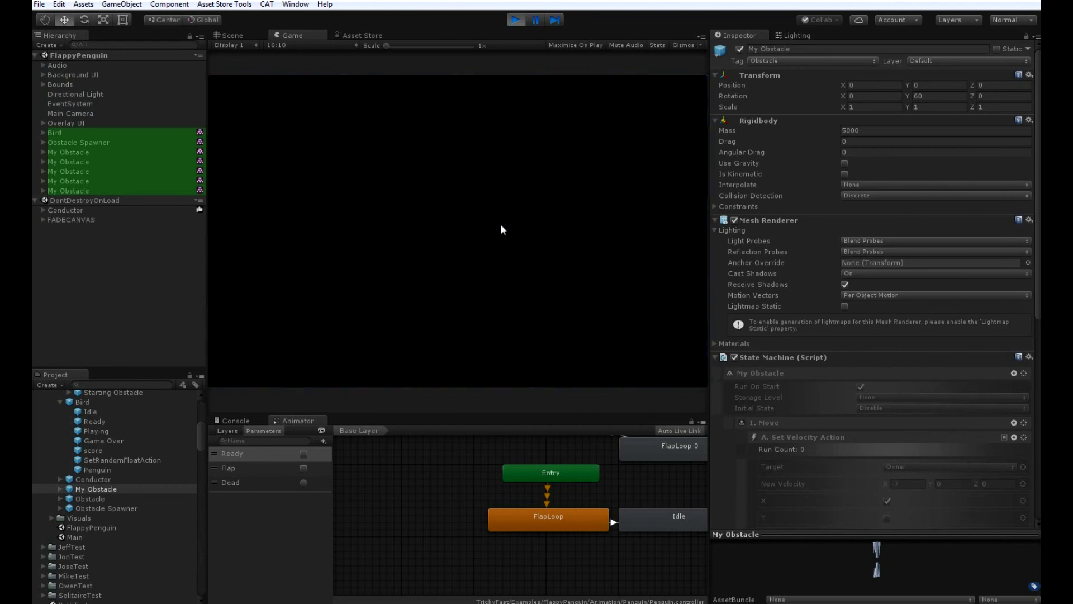
key("space")
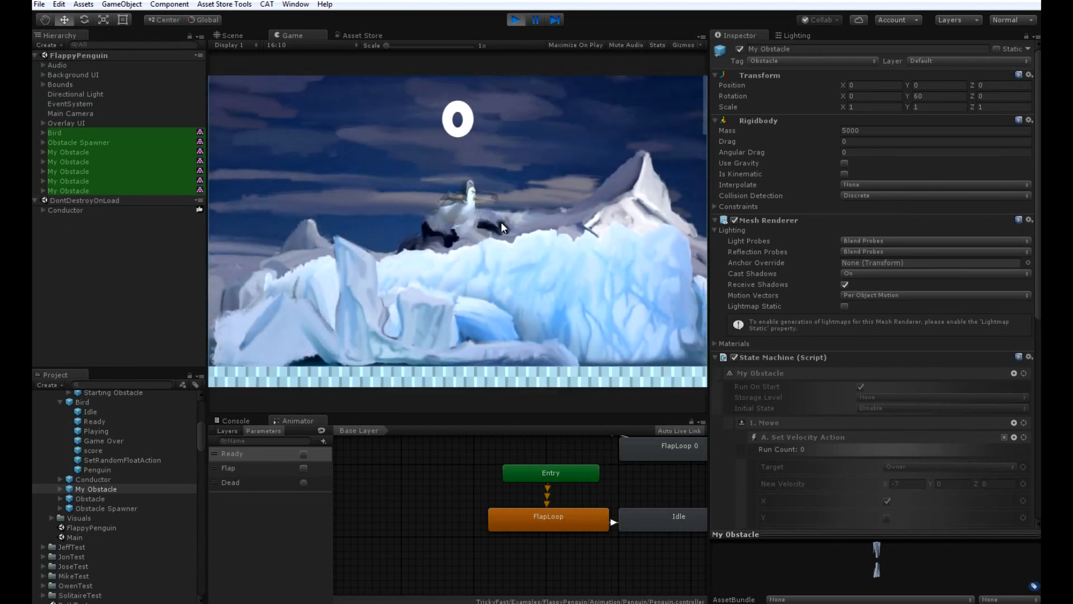
key("space")
key("space")
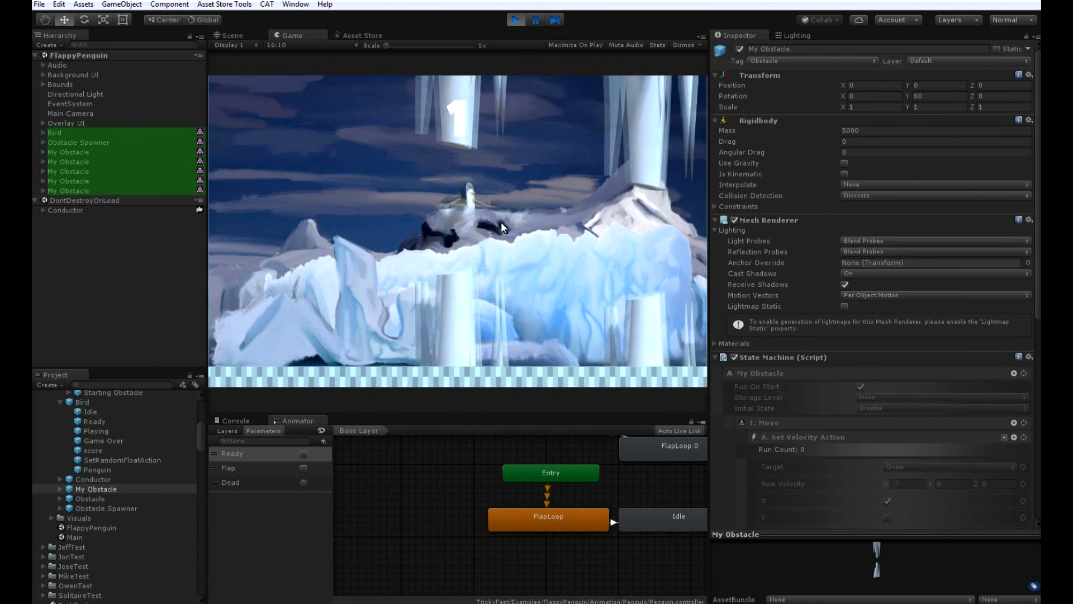
key("space")
key("space")
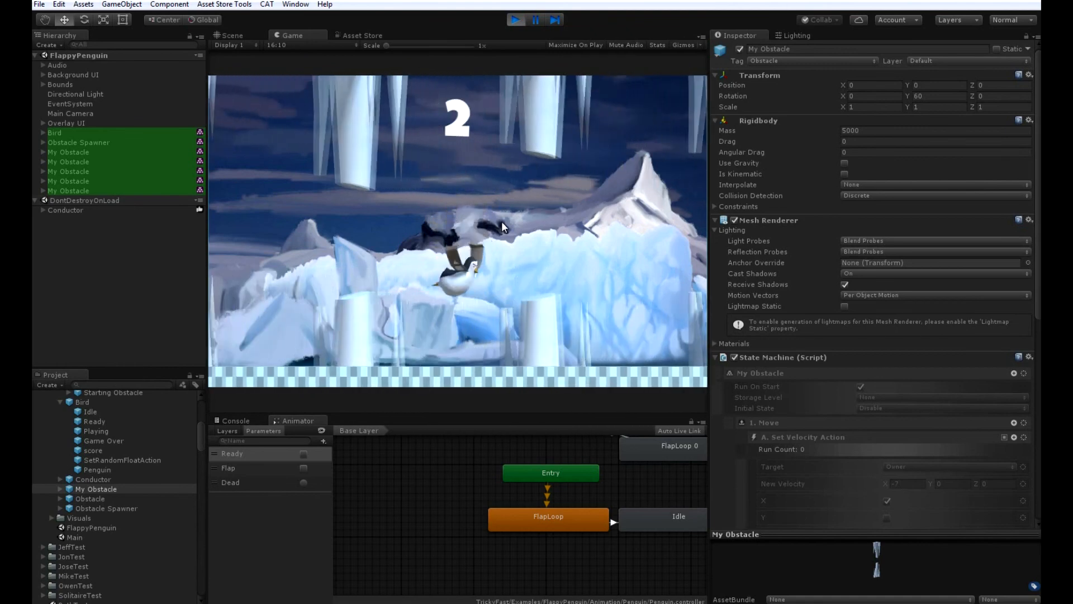
key("space")
key("space")
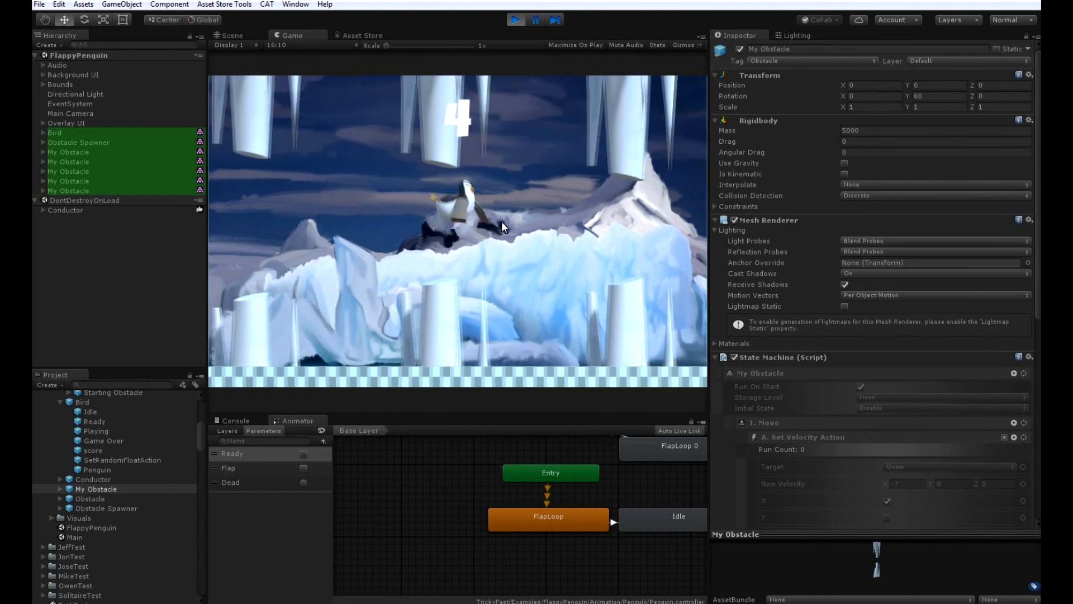
key("space")
key("space")
key("space")
key("space")
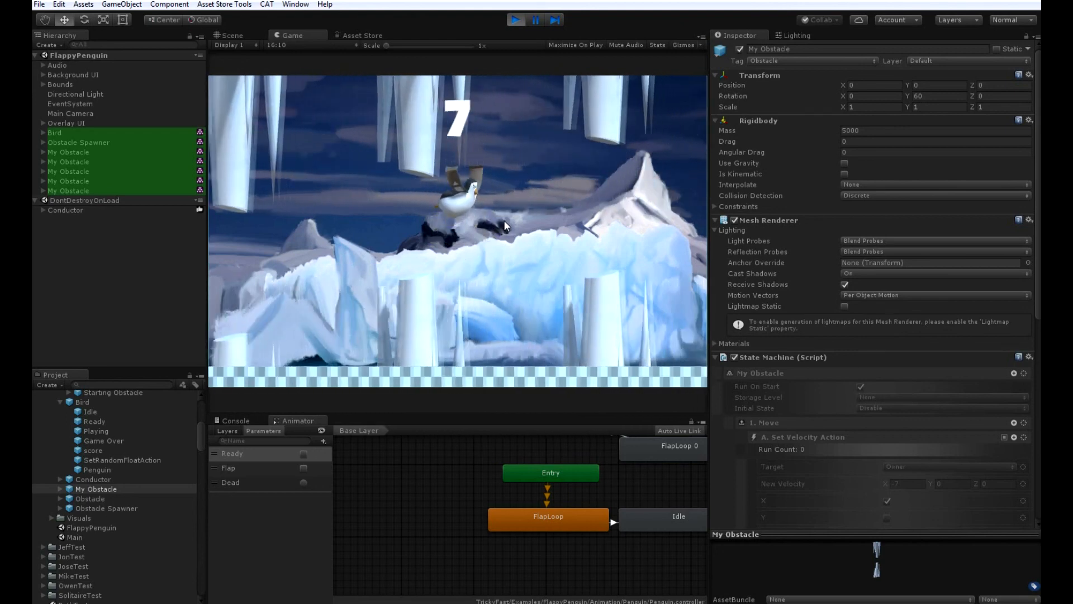
key("space")
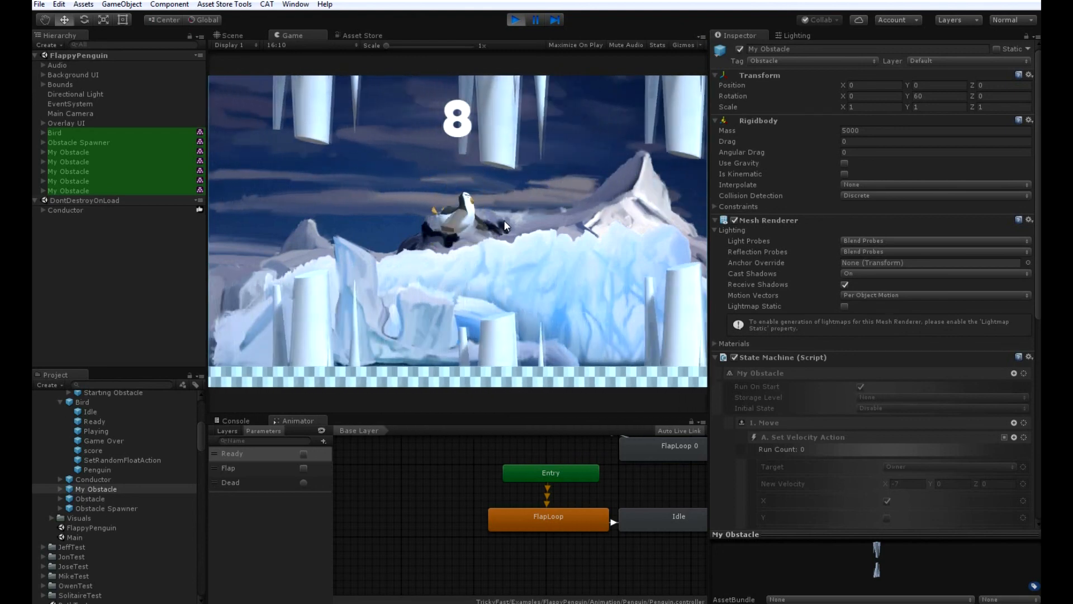
key("space")
key("space")
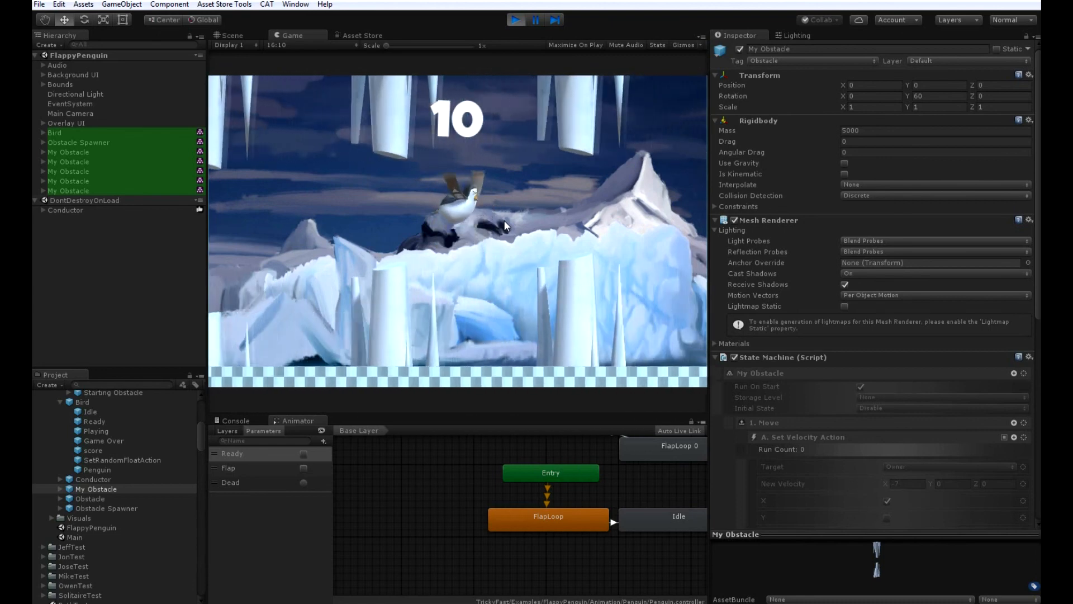
key("space")
key("space")
key("space")
left_click(506, 219)
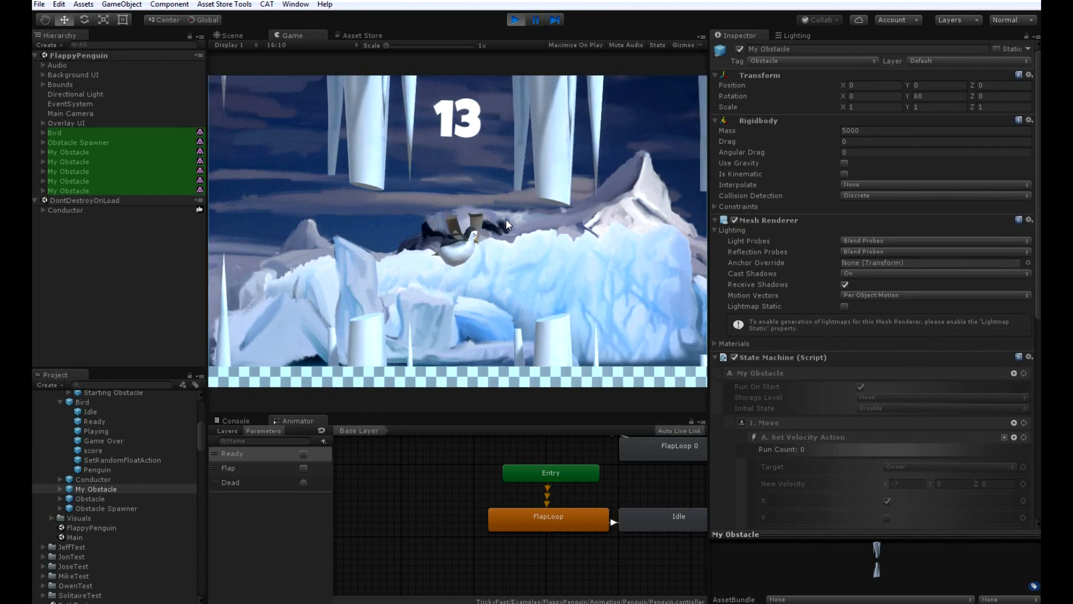
left_click(507, 219)
left_click(506, 219)
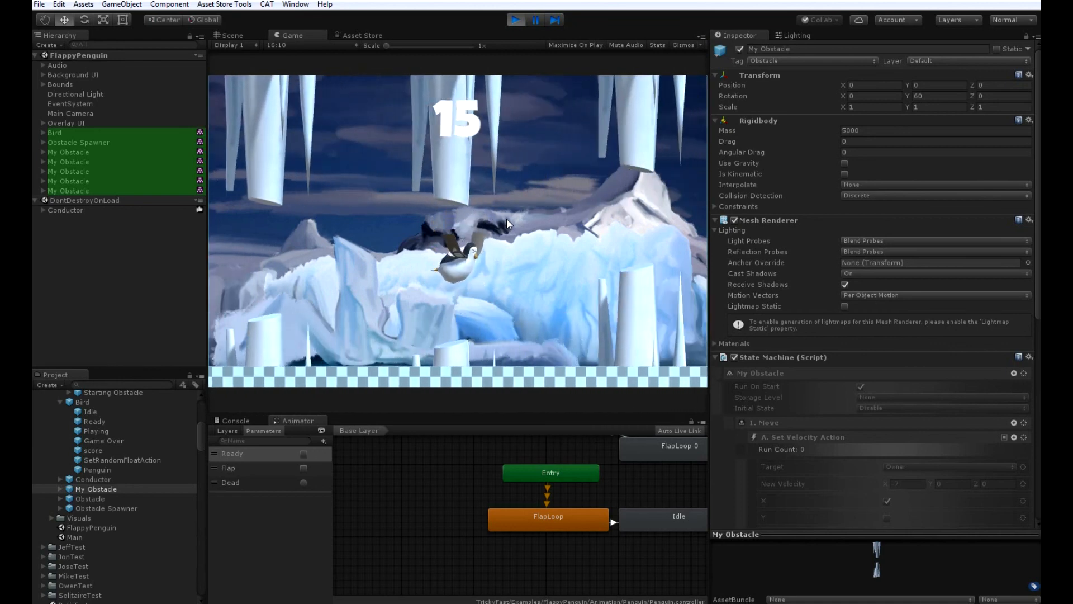
left_click(506, 220)
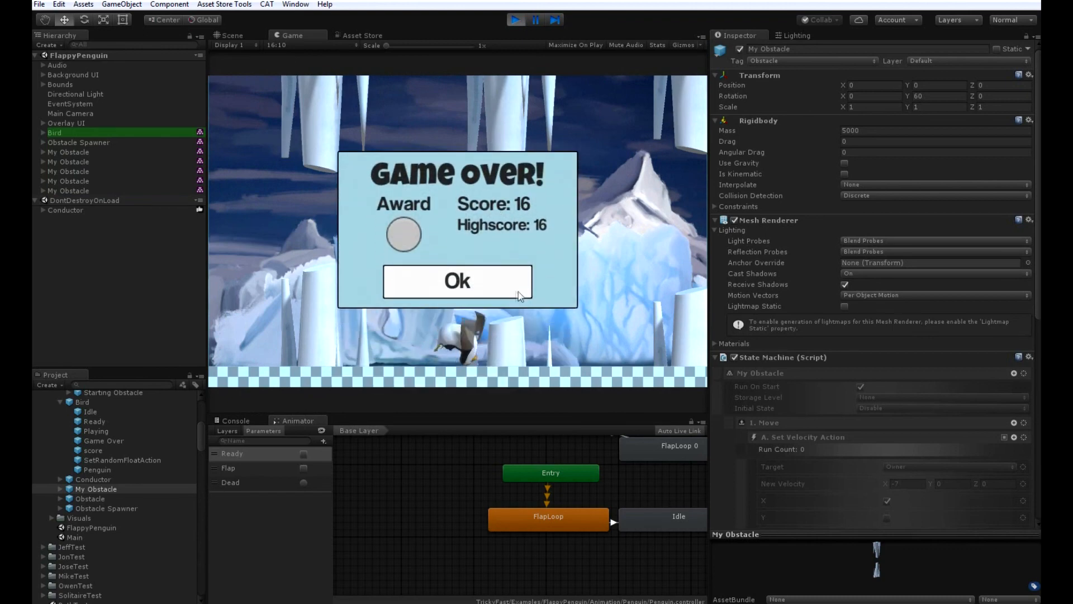
left_click(500, 285)
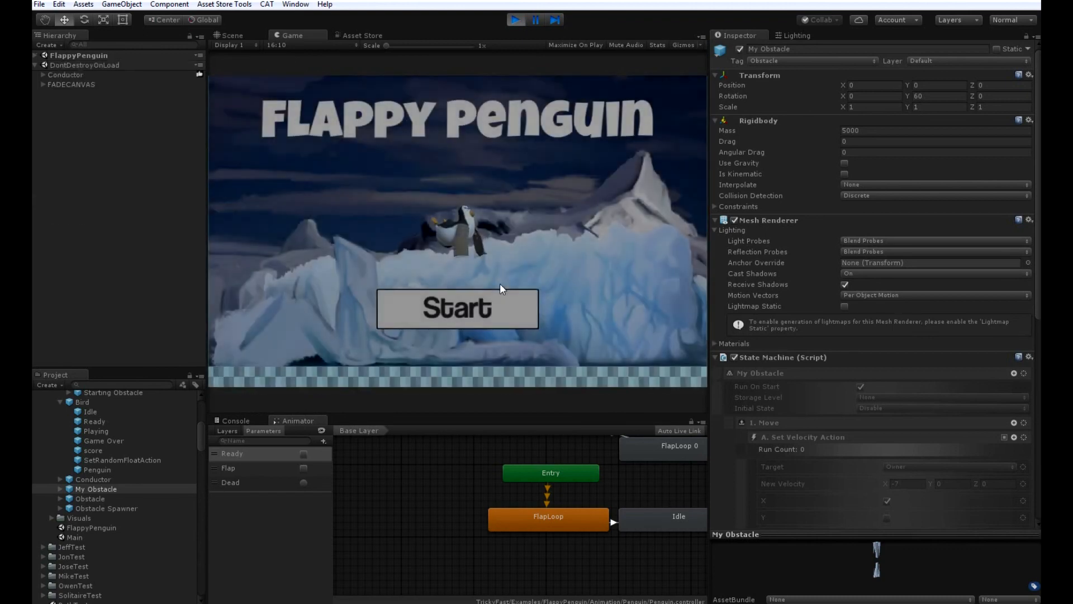